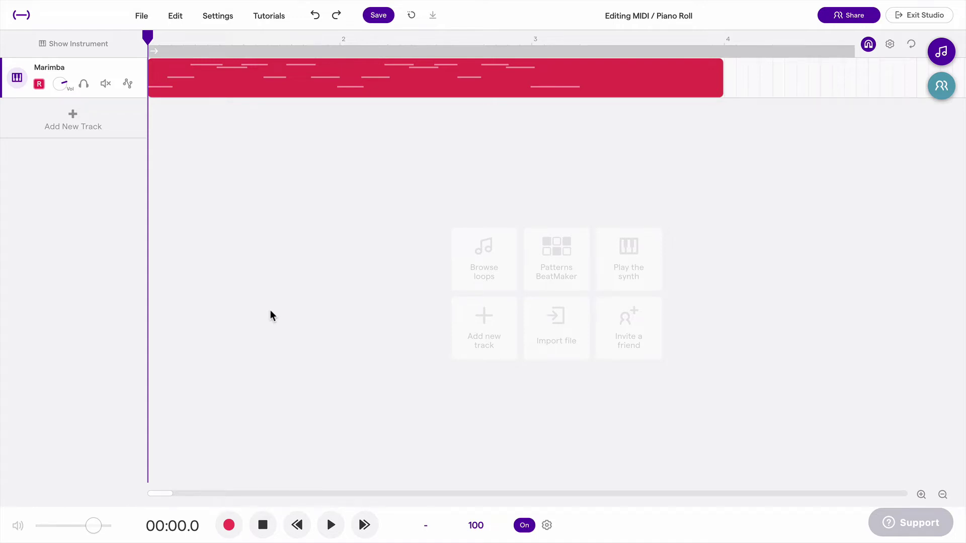
- Look through the instrument presets for the Marimba track, keep the current preset and close the instrument view
mouse_move(287, 80)
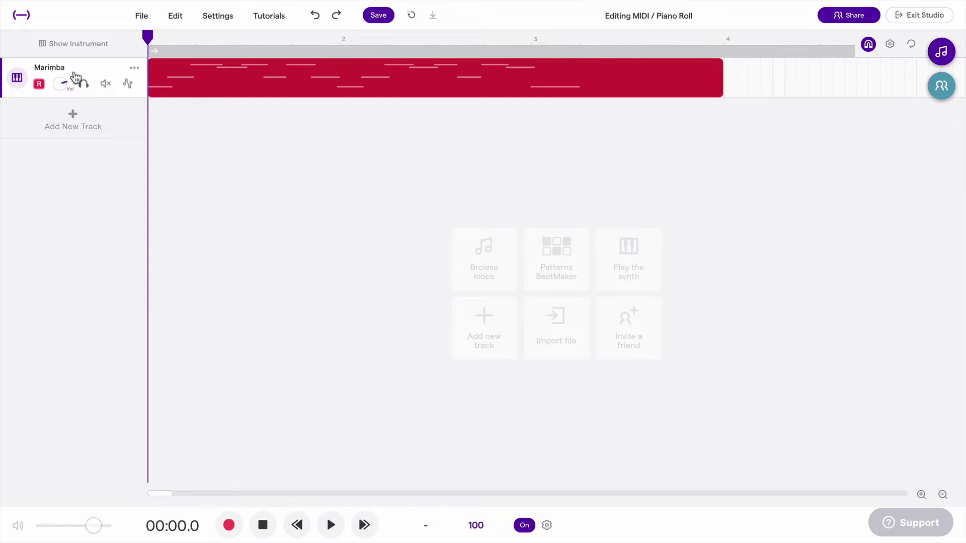
click(17, 78)
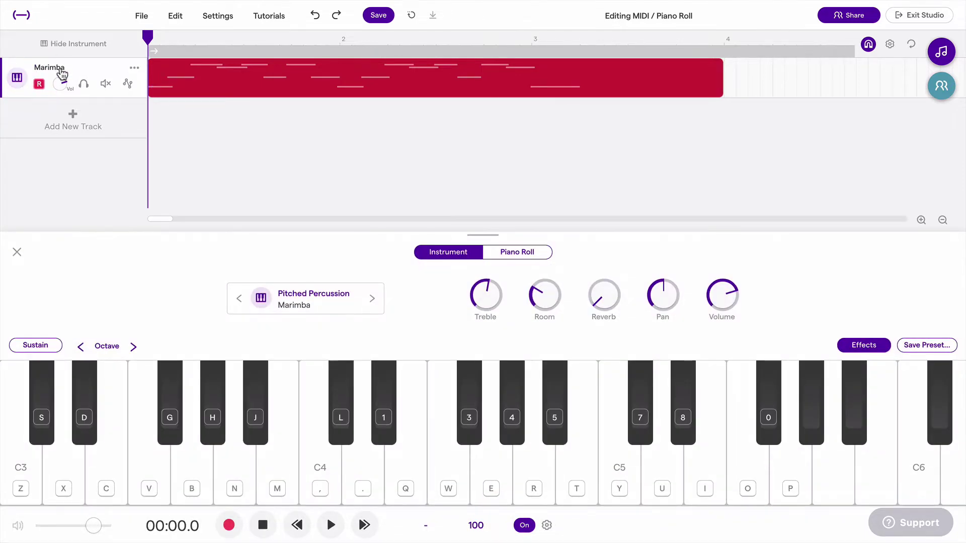
click(280, 298)
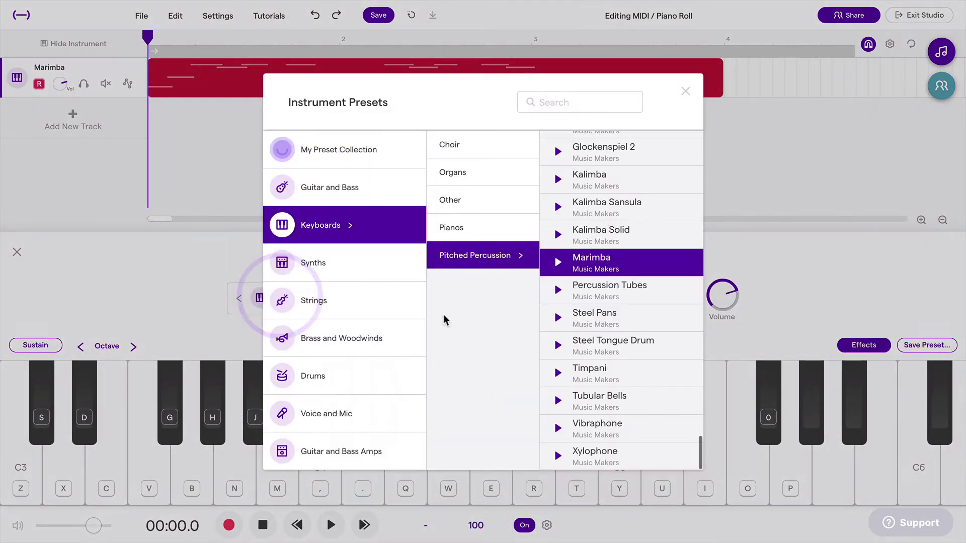
click(686, 91)
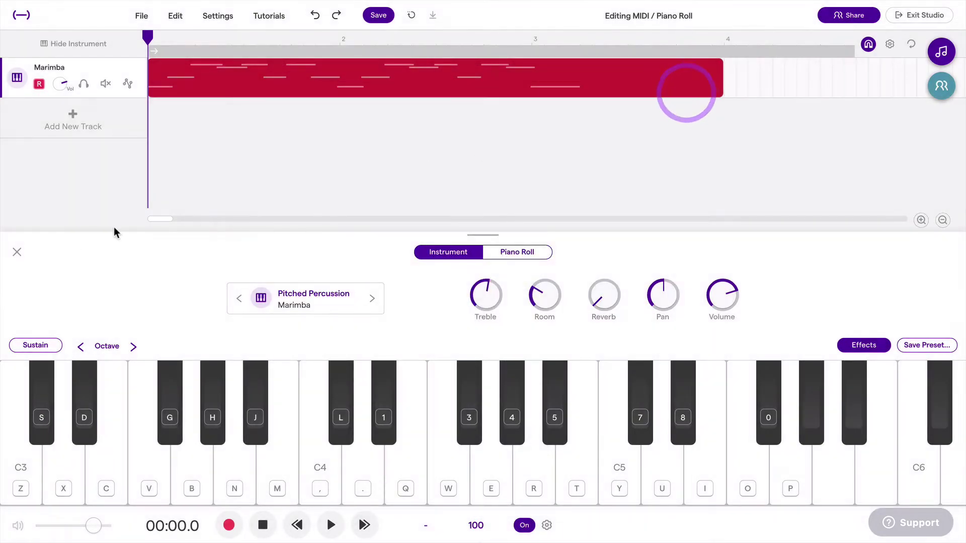
click(16, 252)
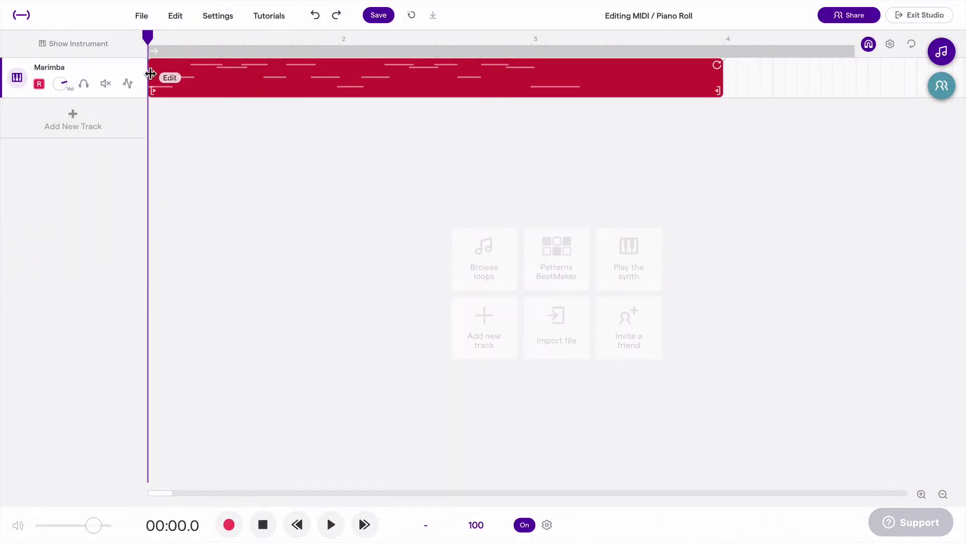
- Open the Marimba region's notes for editing, play the opening of the melody and return the playhead to the start
right_click(166, 81)
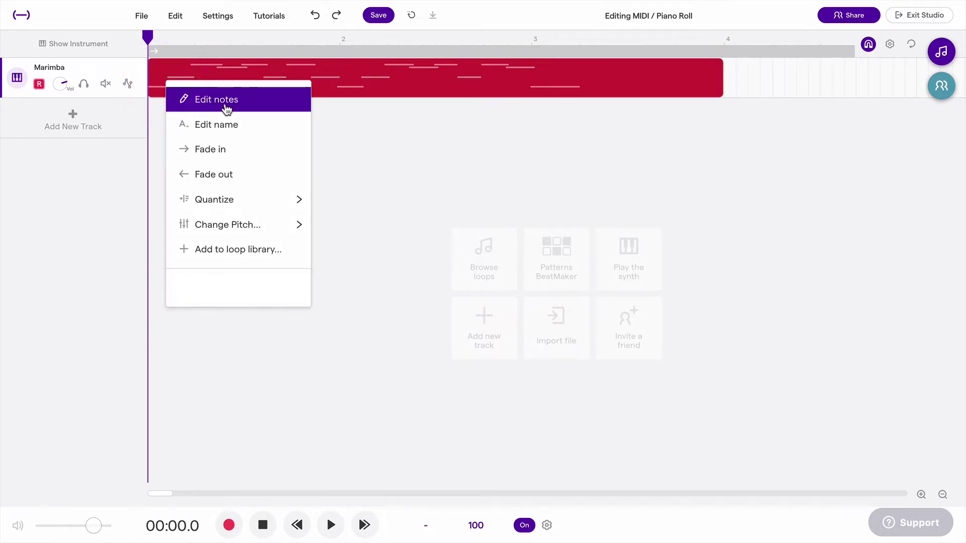
click(226, 109)
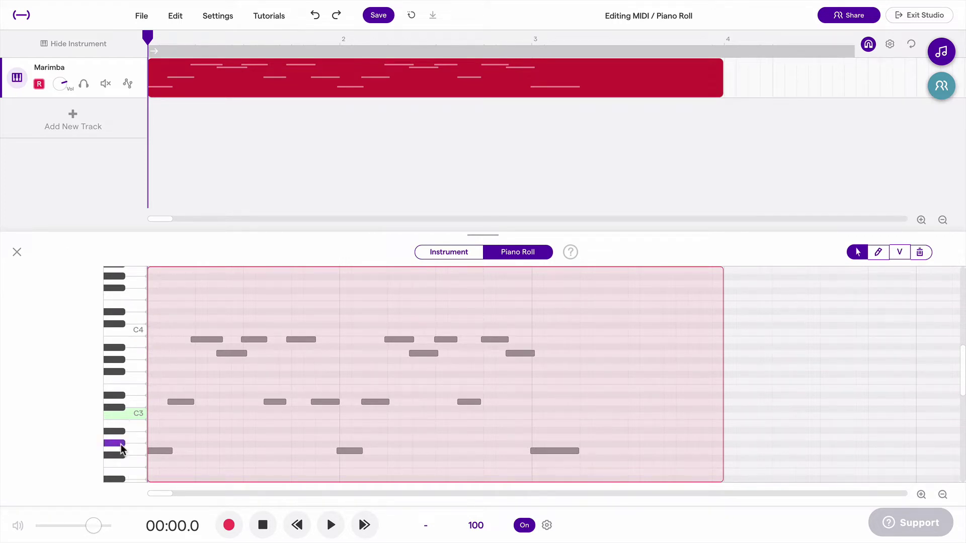
key(space)
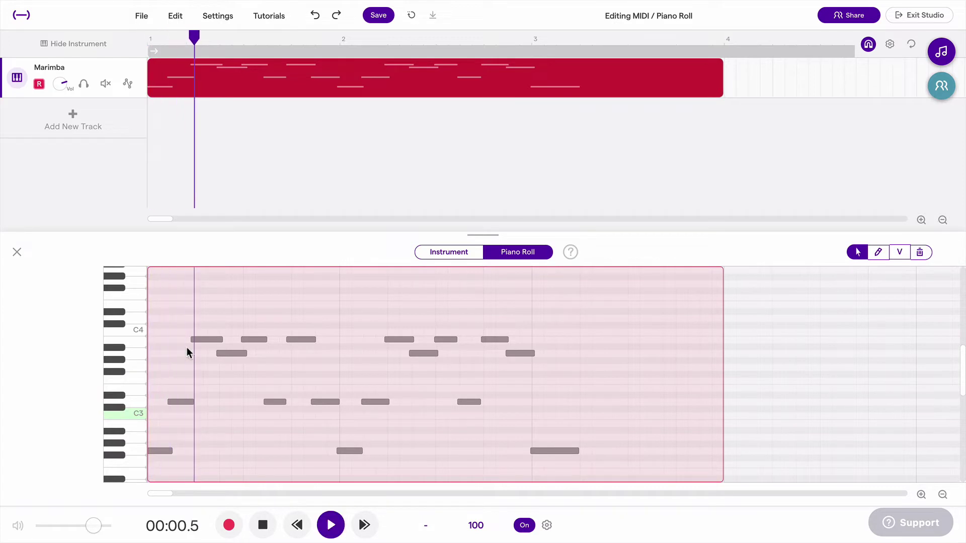
key(space)
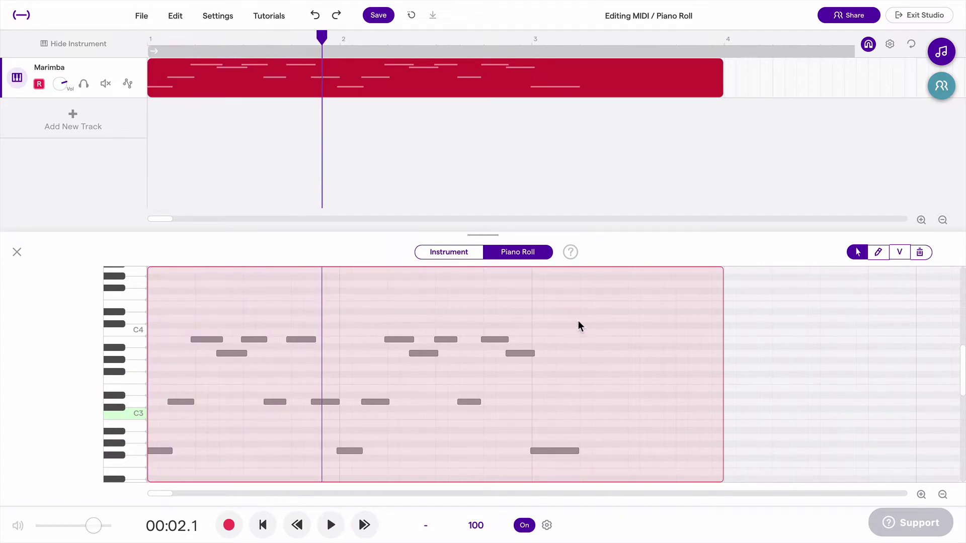
click(145, 39)
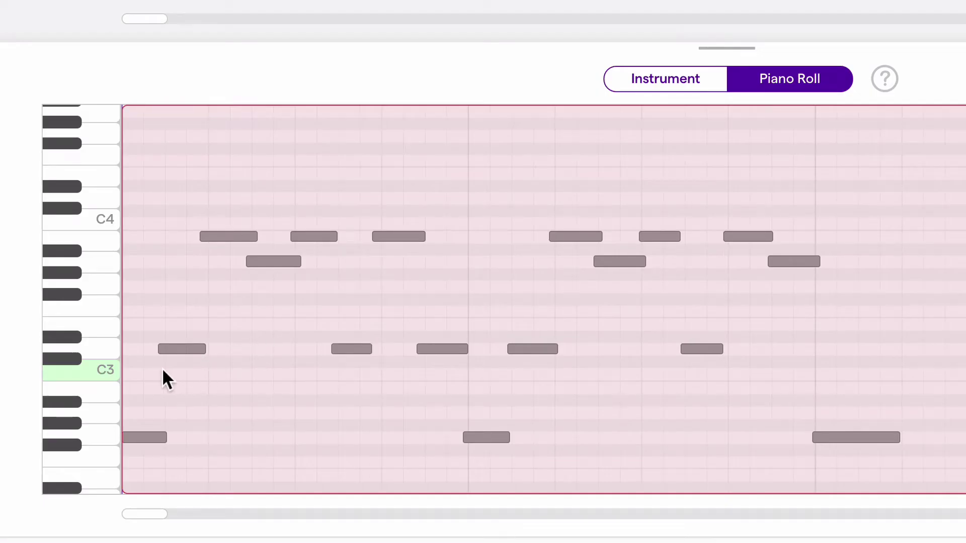
- Shift the first D3 note to start on the second eighth note and the first B3 note to start on the second beat
click(162, 368)
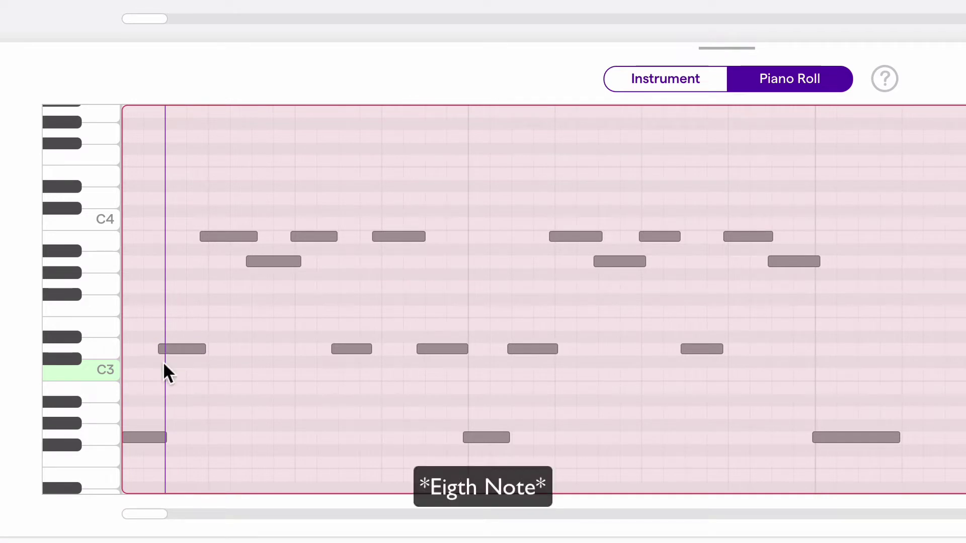
drag(174, 349, 181, 348)
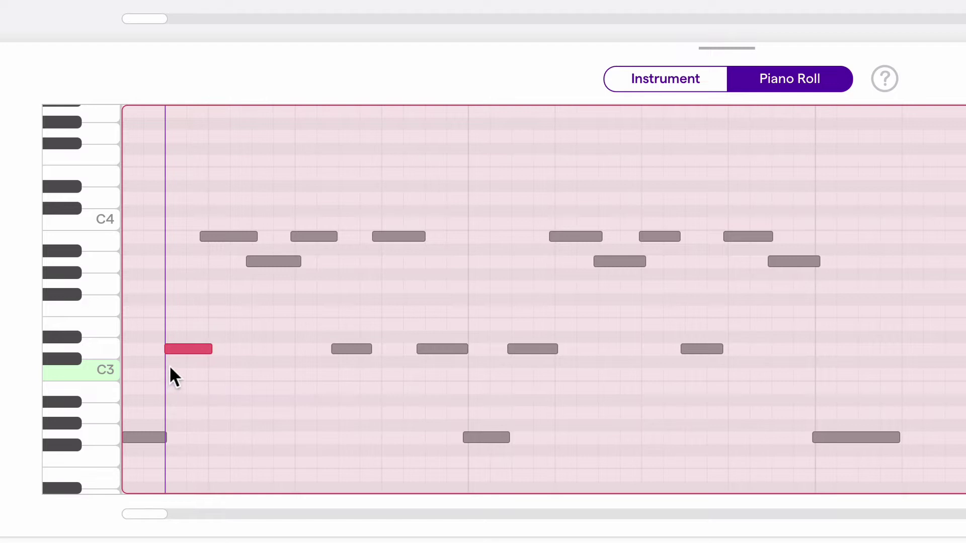
drag(220, 236, 223, 235)
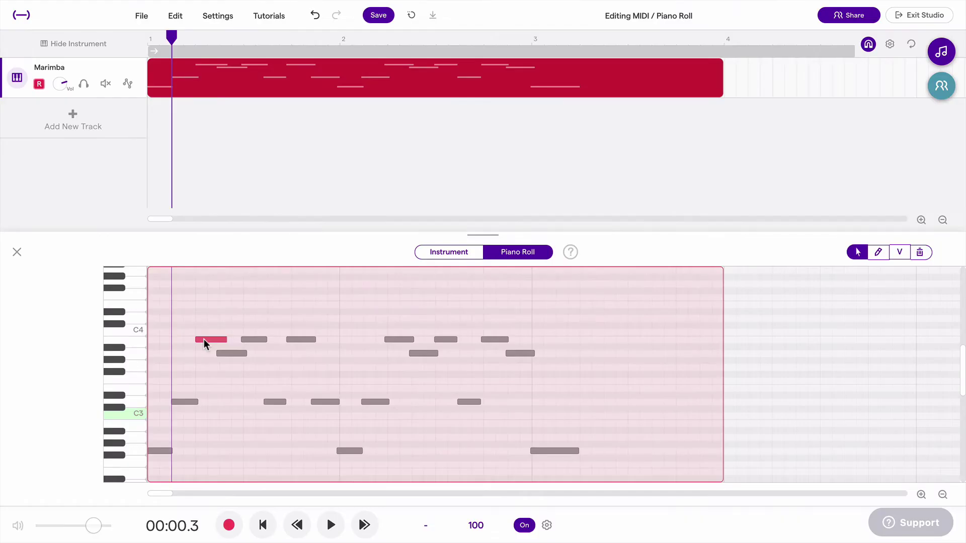
- Try out grid snapping by nudging the first B3 note and placing the playhead on successive grid lines
mouse_move(204, 339)
mouse_down()
mouse_move(185, 340)
mouse_move(203, 340)
mouse_up()
click(867, 45)
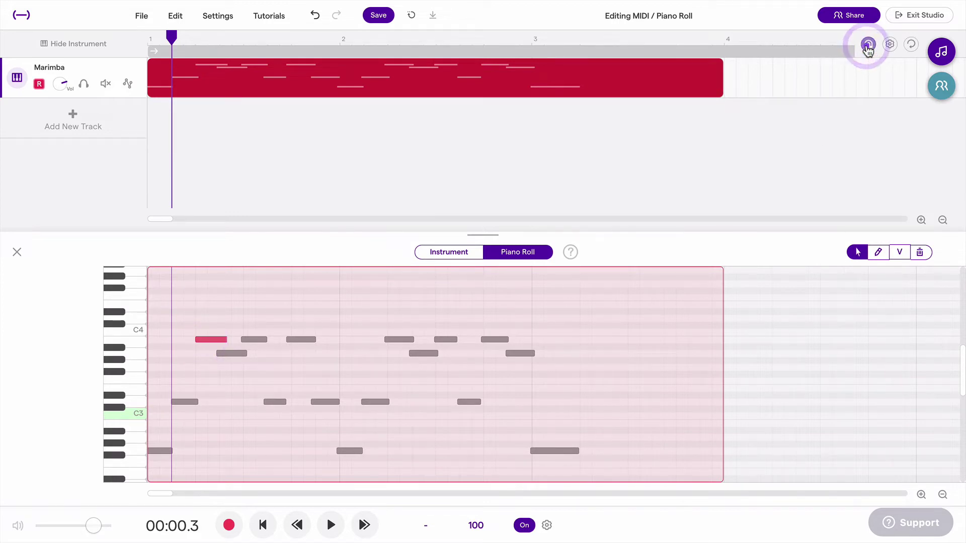
drag(209, 339, 195, 338)
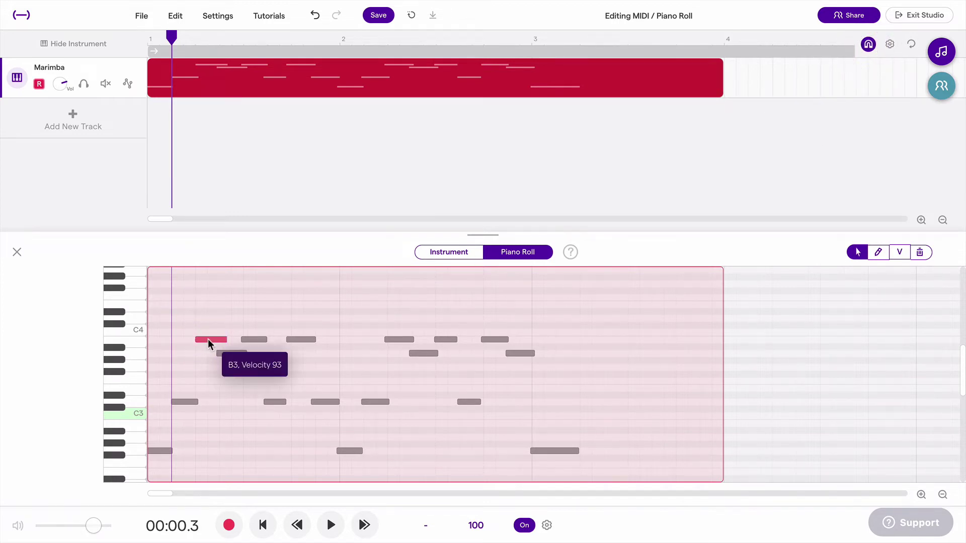
mouse_move(207, 235)
mouse_down()
mouse_move(199, 237)
mouse_move(228, 235)
mouse_move(207, 235)
mouse_up()
drag(205, 267, 232, 272)
click(250, 277)
click(274, 283)
click(291, 282)
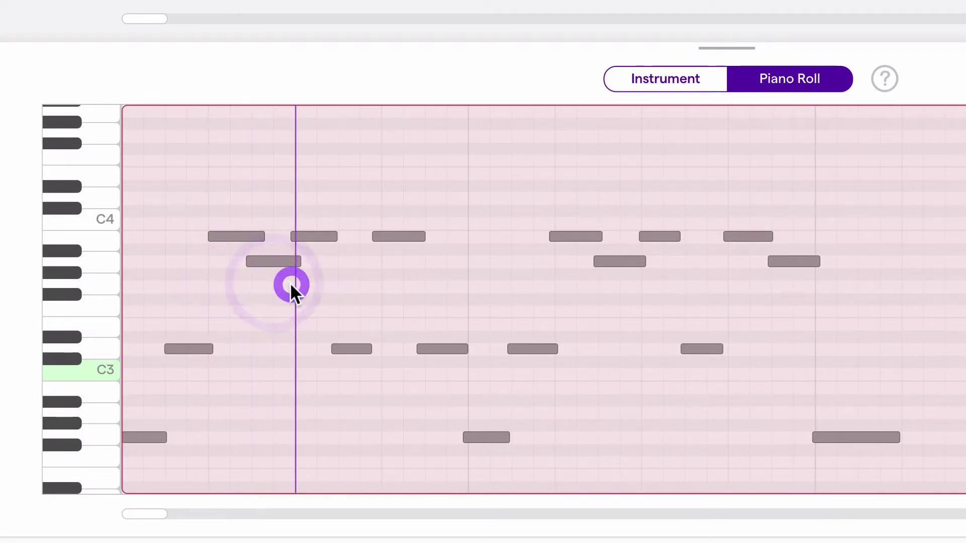
- Try moving the first B3 note freely off the grid with snapping temporarily bypassed
click(247, 237)
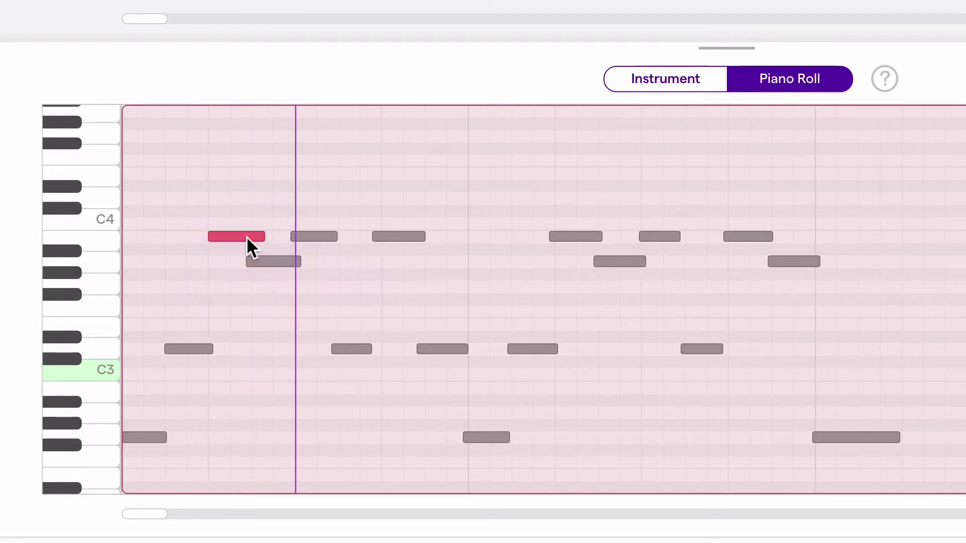
key(super)
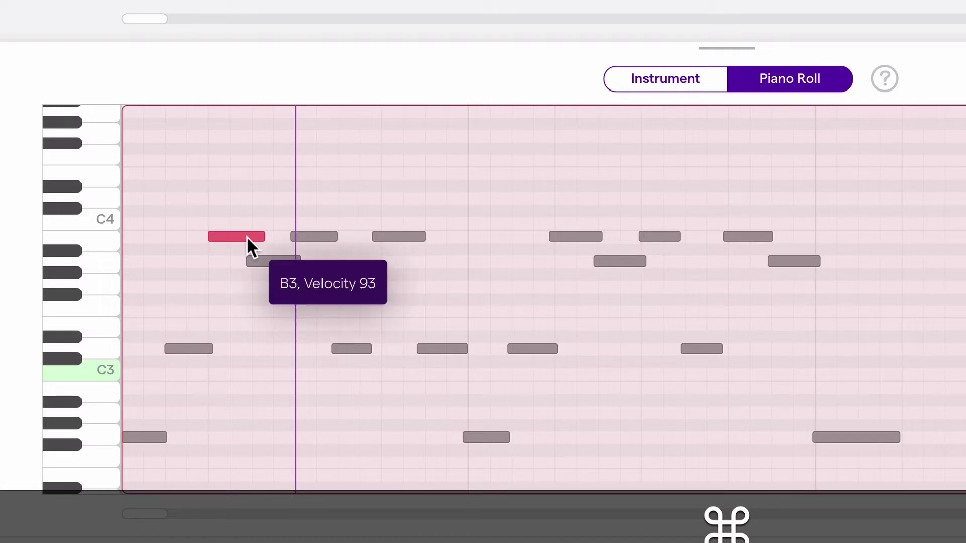
mouse_move(246, 237)
mouse_down()
mouse_move(233, 237)
mouse_move(252, 234)
mouse_up()
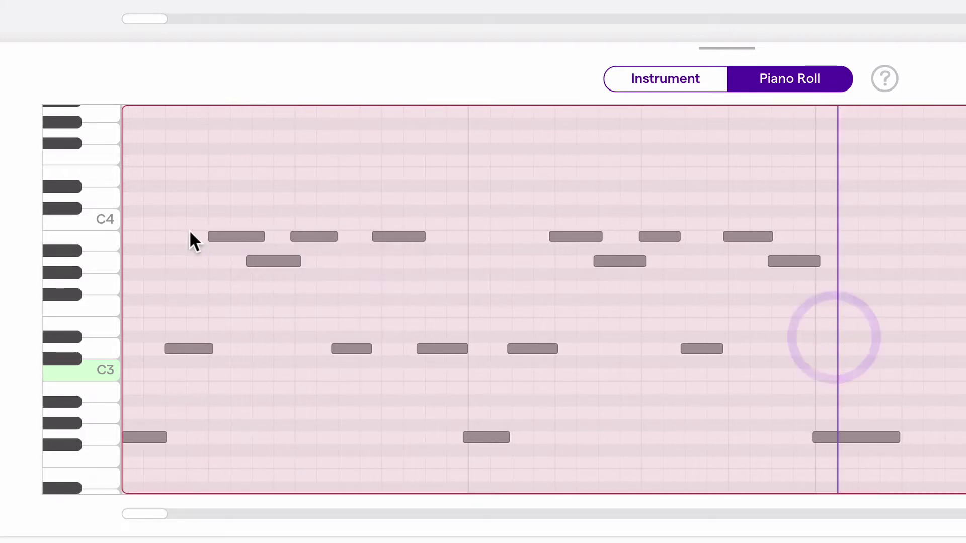
click(226, 234)
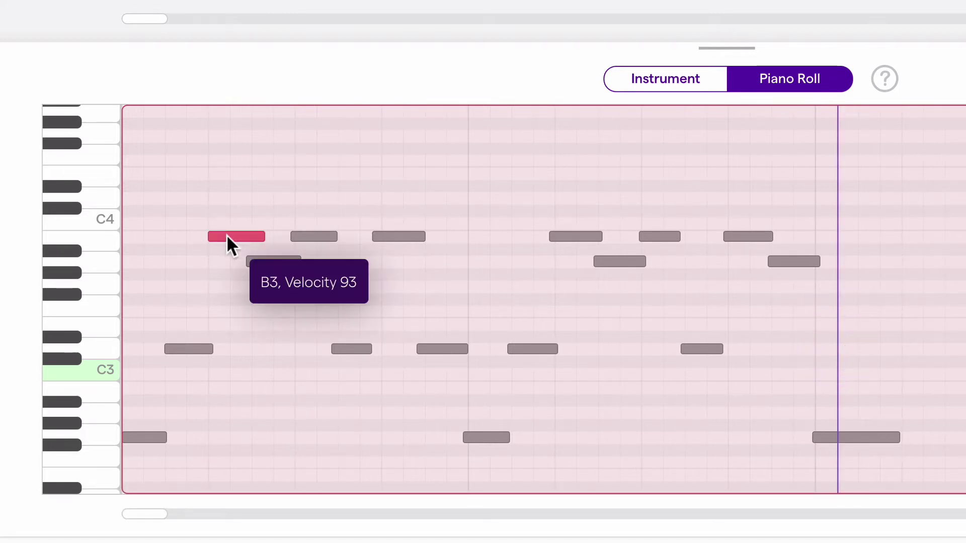
mouse_move(226, 235)
mouse_down()
mouse_move(227, 226)
mouse_move(226, 236)
mouse_up()
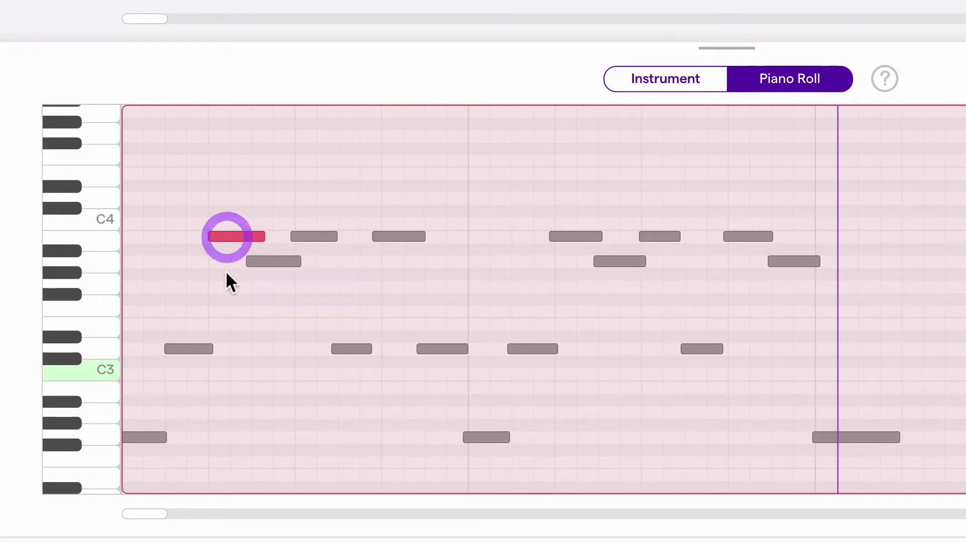
- Move the last A3 note down to D3 and shorten it to end at the start of bar 3
click(765, 280)
click(794, 261)
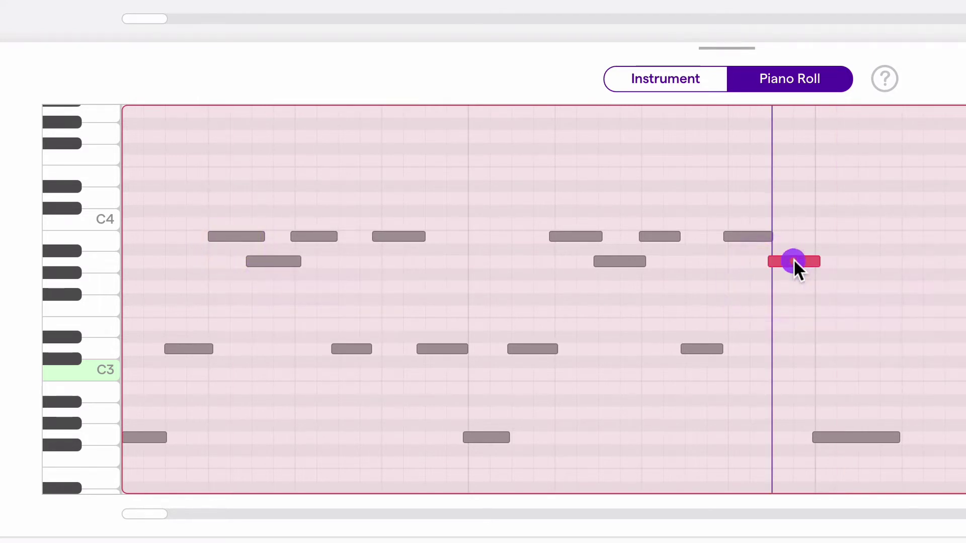
drag(796, 262, 793, 346)
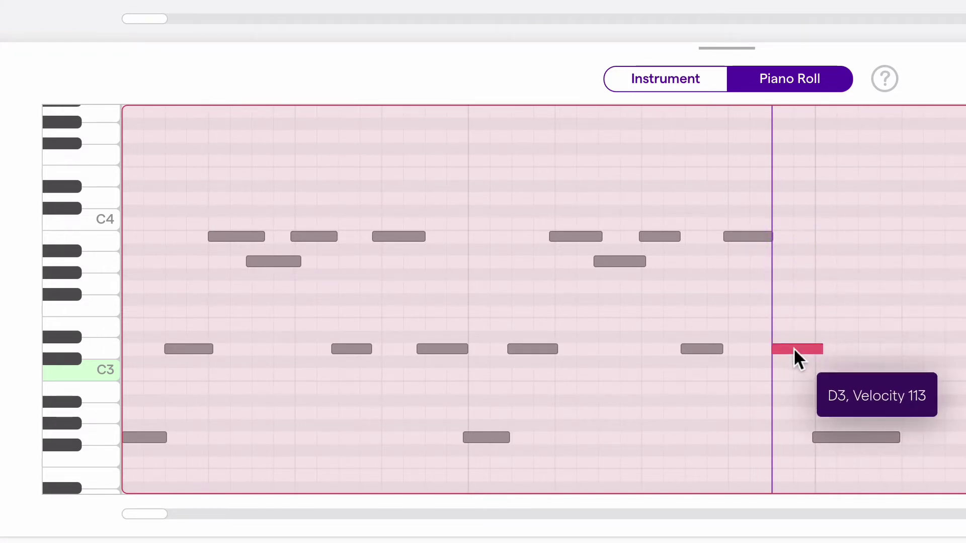
click(793, 346)
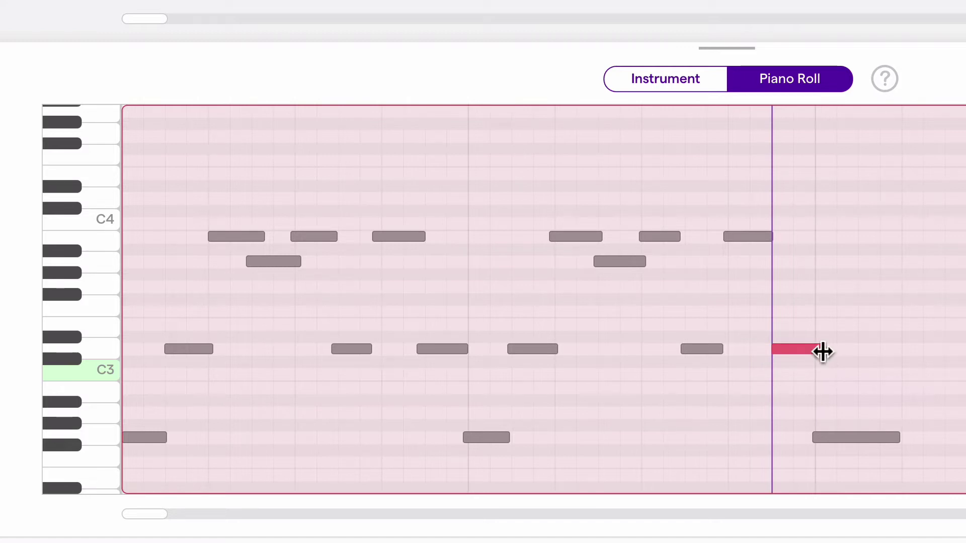
mouse_move(821, 353)
mouse_down()
mouse_move(949, 352)
mouse_move(820, 361)
mouse_move(816, 352)
mouse_up()
click(787, 312)
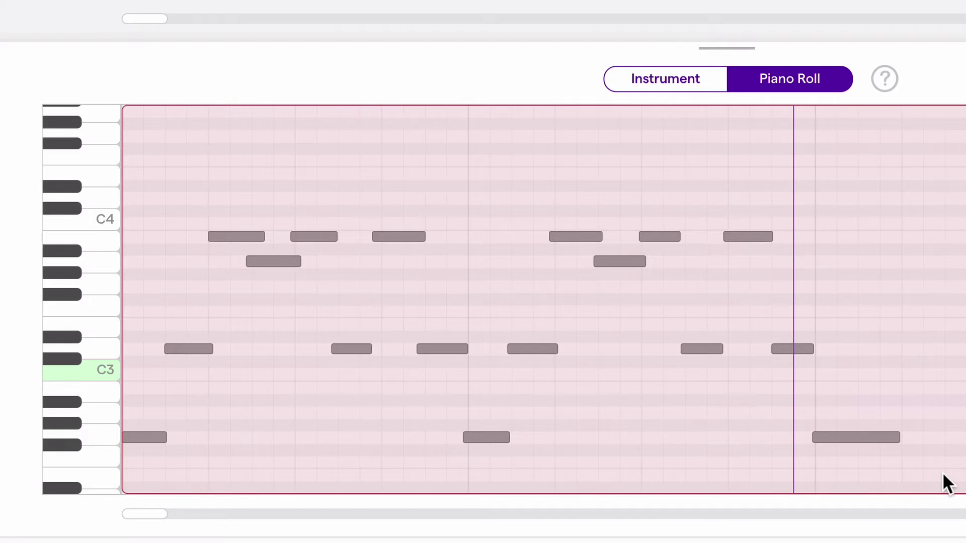
- Select all the notes in the region and transpose them together up one octave
scroll(943, 474, down, 2)
click(719, 444)
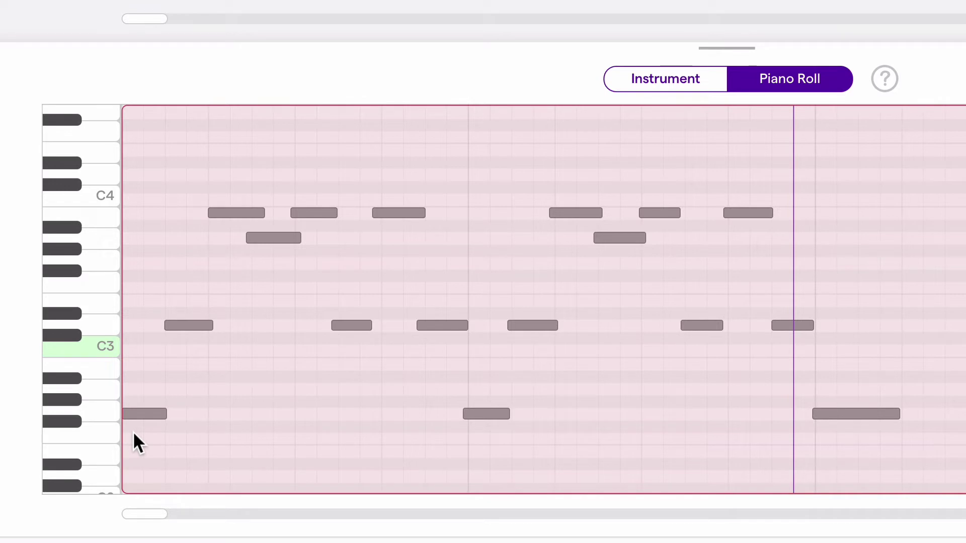
drag(128, 457, 918, 196)
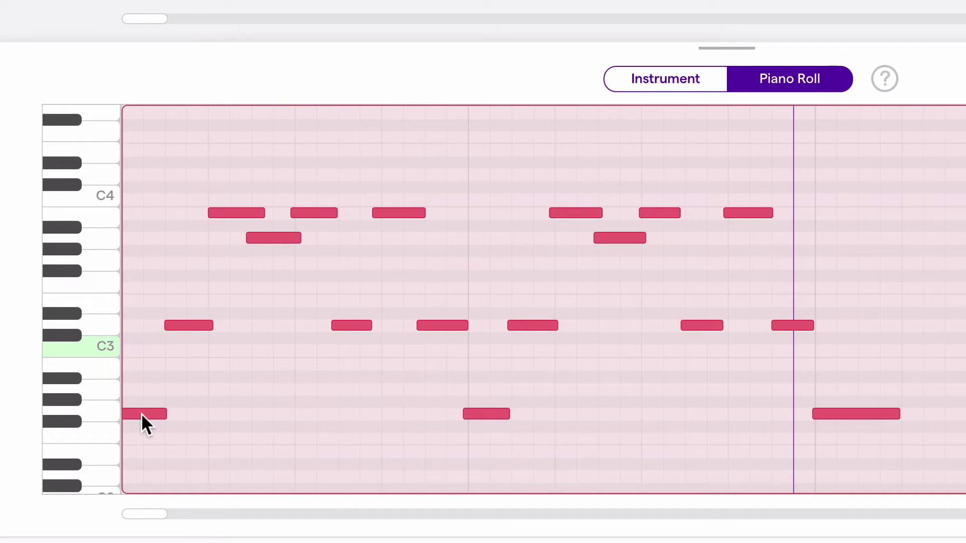
mouse_move(141, 413)
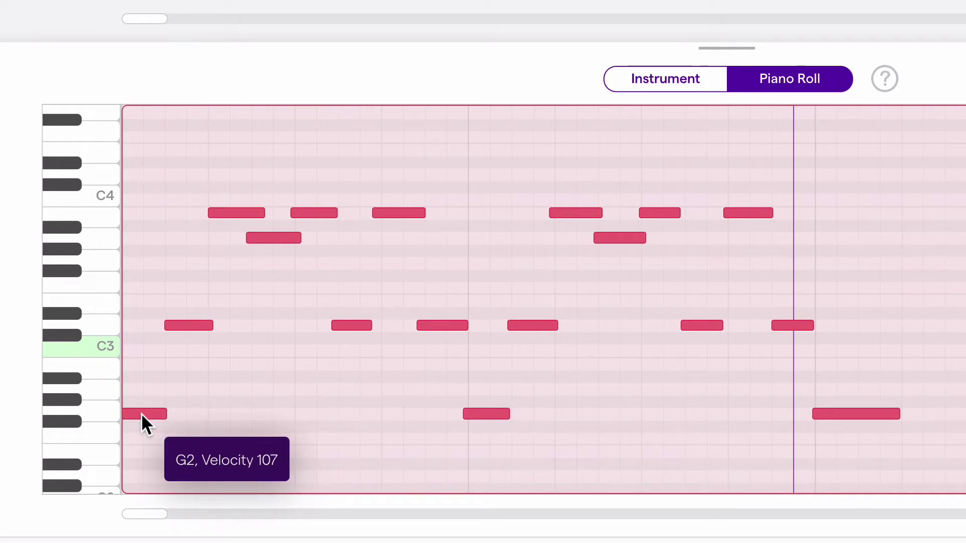
drag(141, 413, 137, 264)
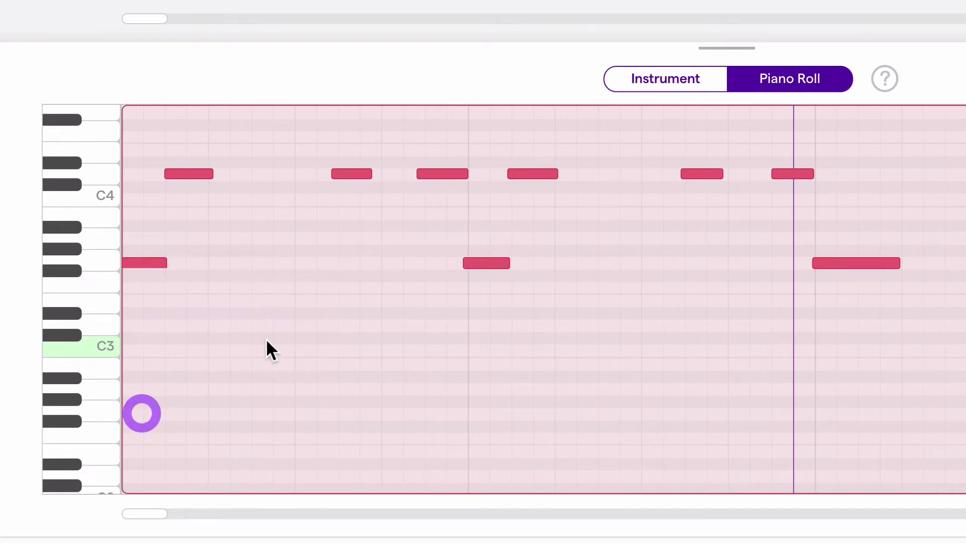
- Transpose all the selected notes back down one octave and deselect them
scroll(267, 347, up, 3)
scroll(276, 355, down, 1)
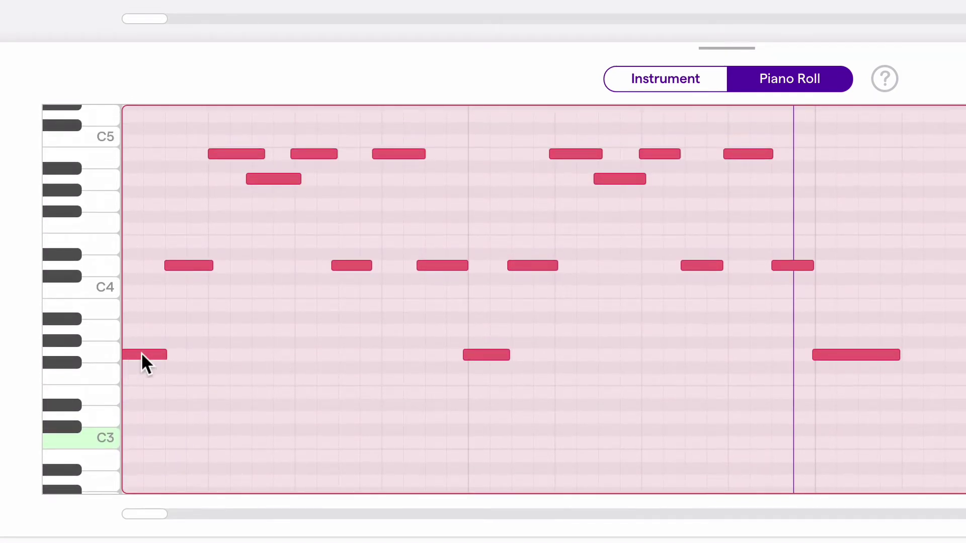
drag(144, 351, 141, 396)
click(127, 447)
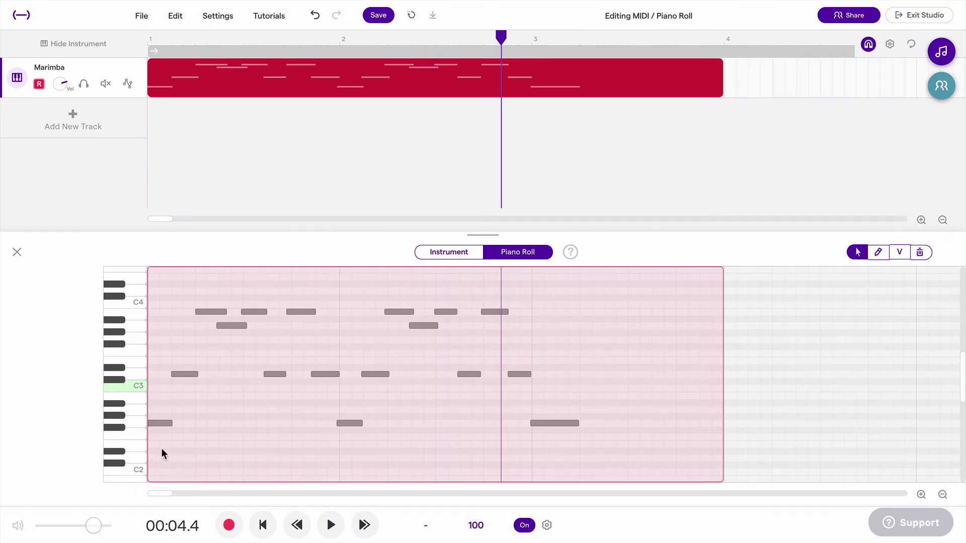
- Try raising the first G2 note to A2 and return it to G2
click(153, 424)
click(174, 427)
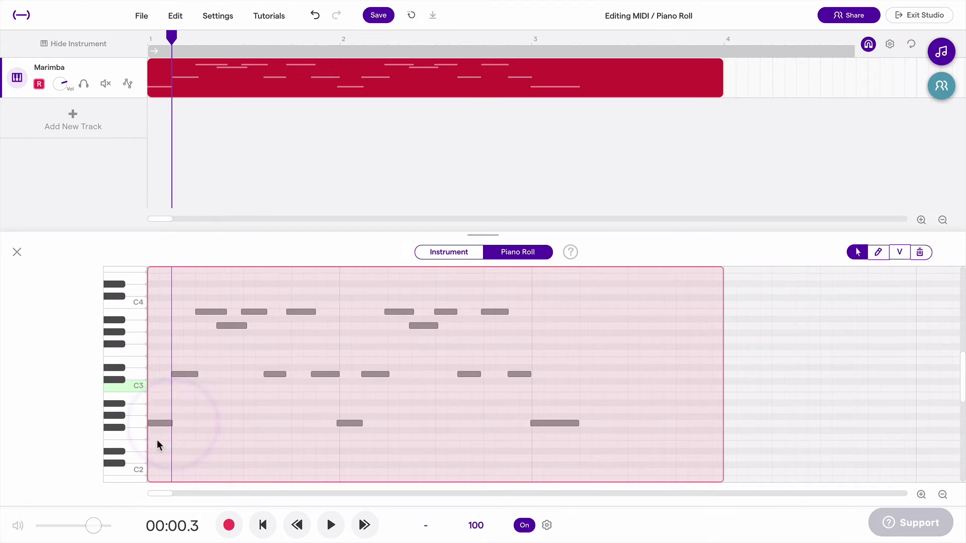
mouse_move(158, 423)
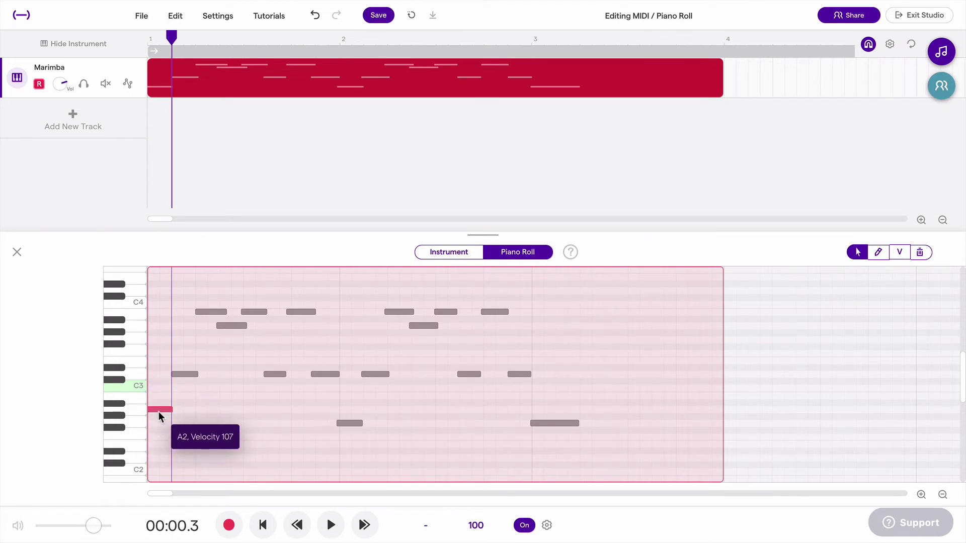
click(158, 422)
- Try shortening all the selected notes together from their right ends, and undo the length changes
drag(162, 454, 586, 298)
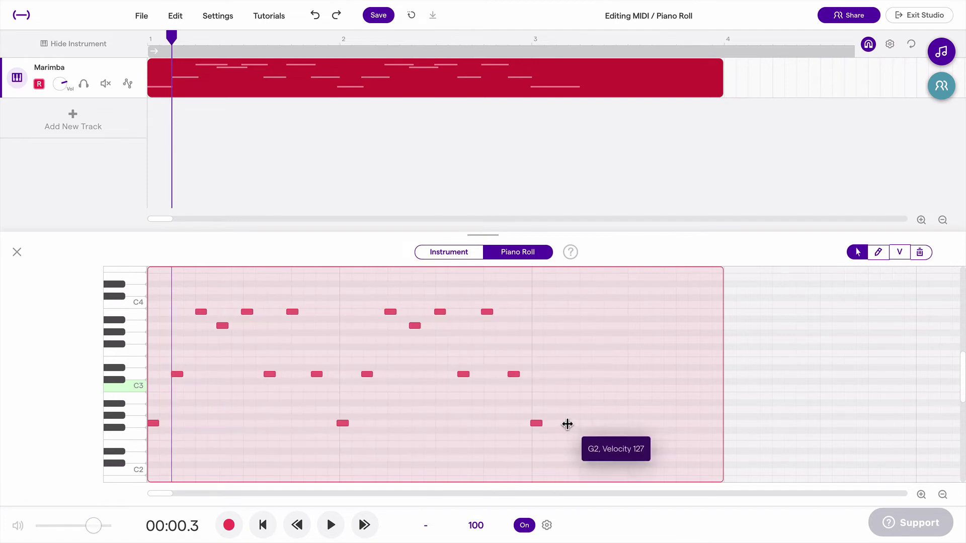
click(598, 424)
drag(535, 425, 578, 410)
key(ctrl+z)
key(ctrl+z)
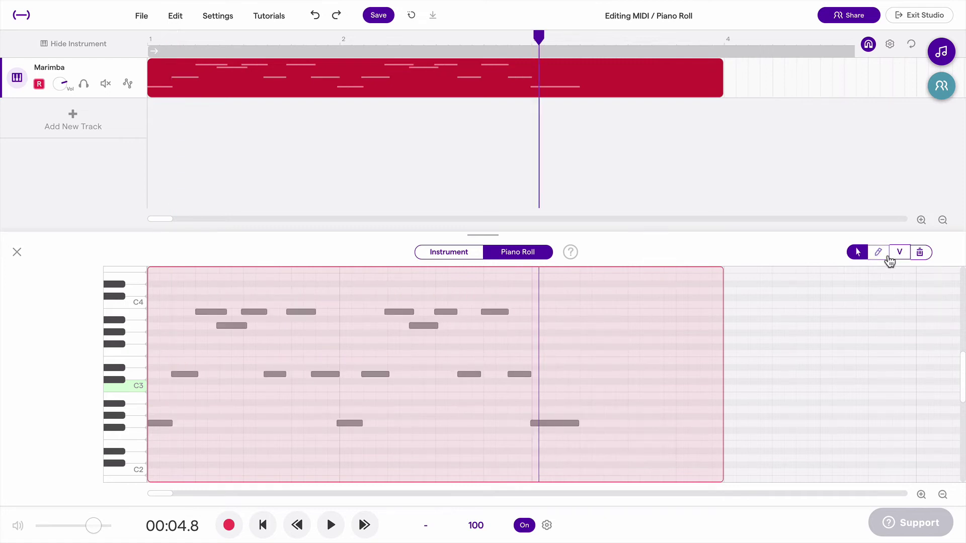
- Draw stacked C3, E3 and G3 notes as a chord in the second half of measure 3 with the pencil tool
click(882, 256)
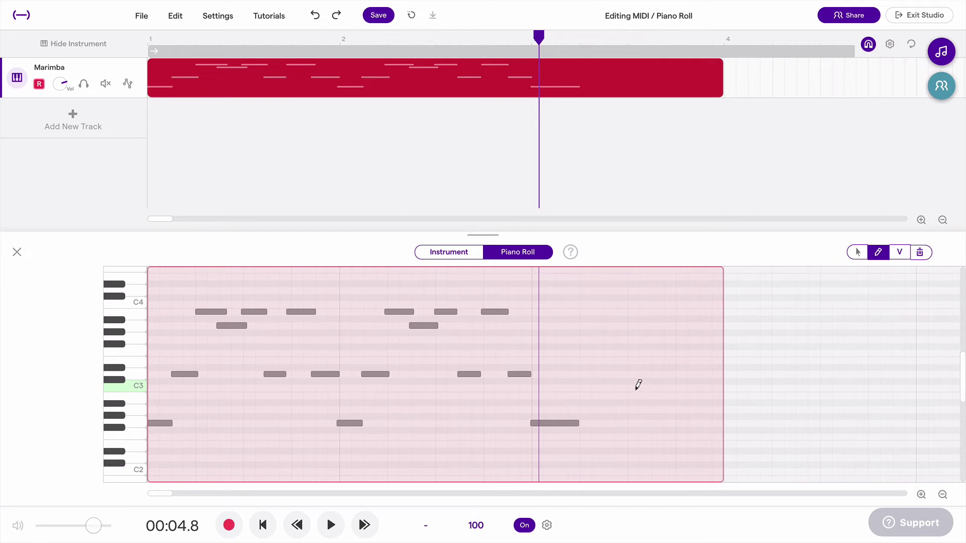
click(634, 388)
click(634, 360)
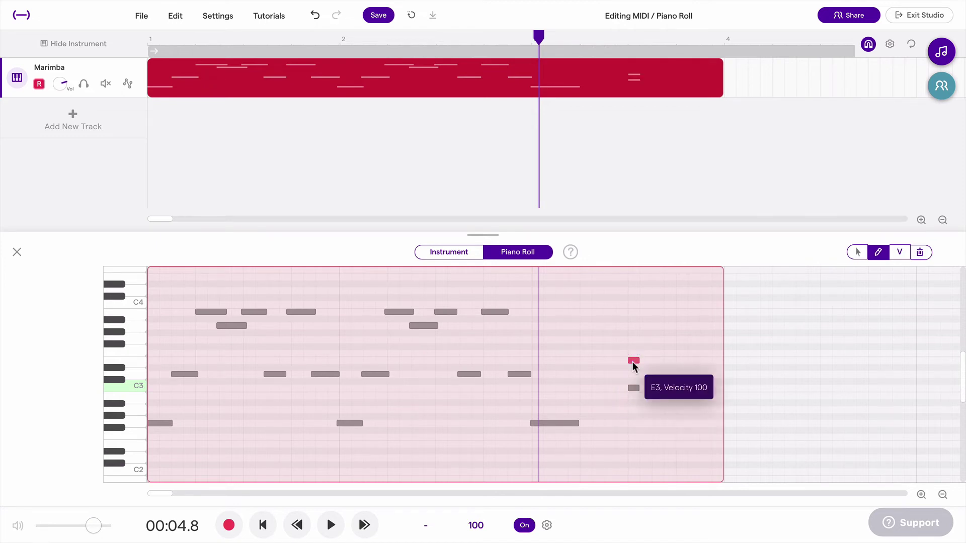
click(634, 340)
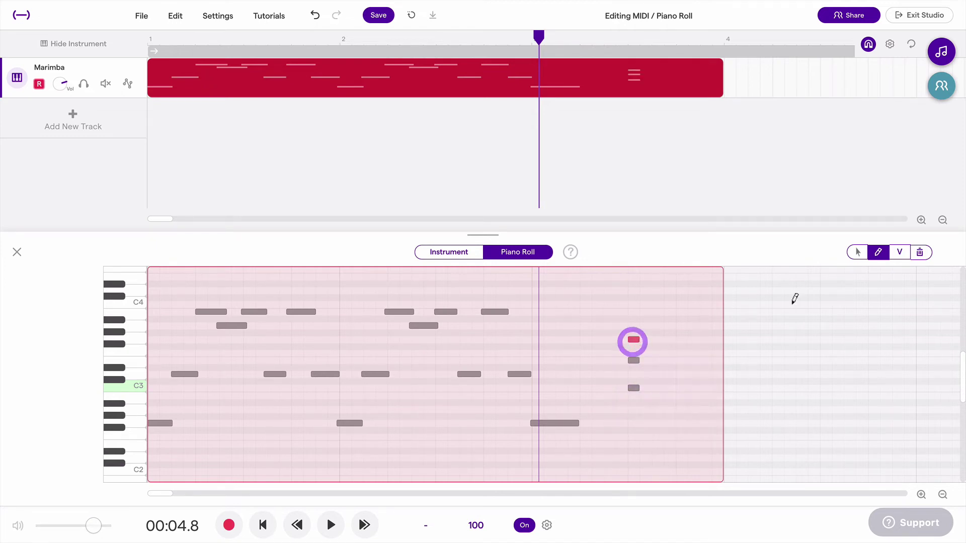
- Add a second stack of C3, D3 and E3 notes just after the drawn chord, using the selection tool
click(858, 253)
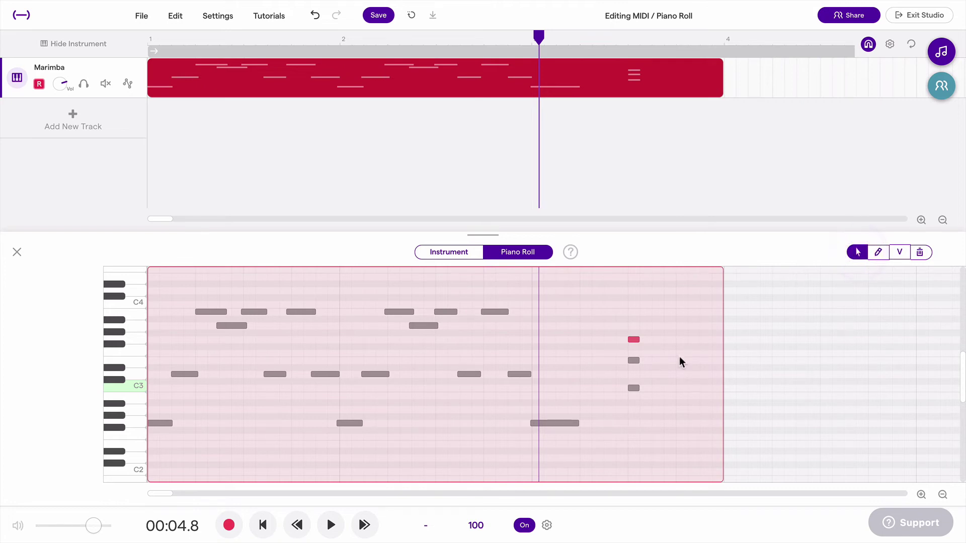
click(658, 374)
click(658, 361)
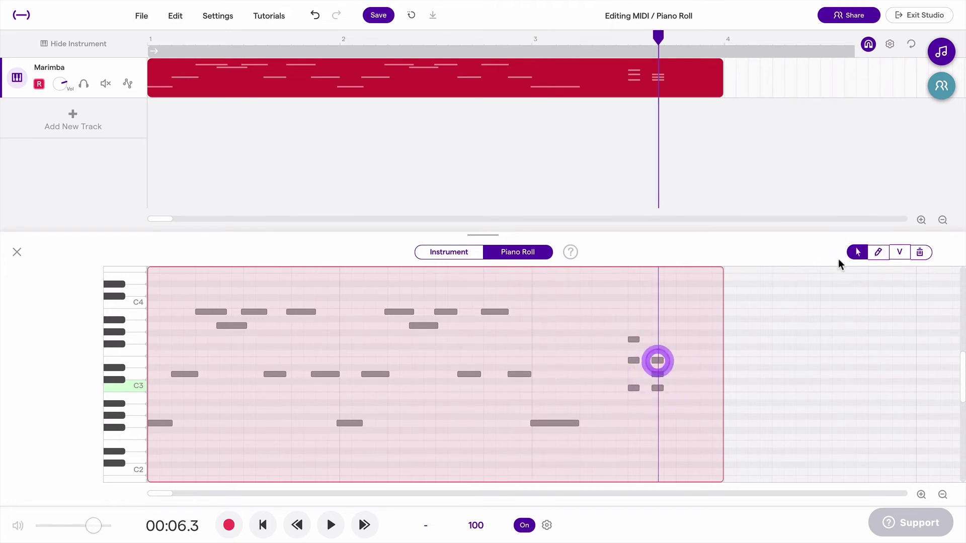
- Draw a third stack of A2, B2, C3 and D3 notes with the pencil, and delete all three added stacks together
click(882, 255)
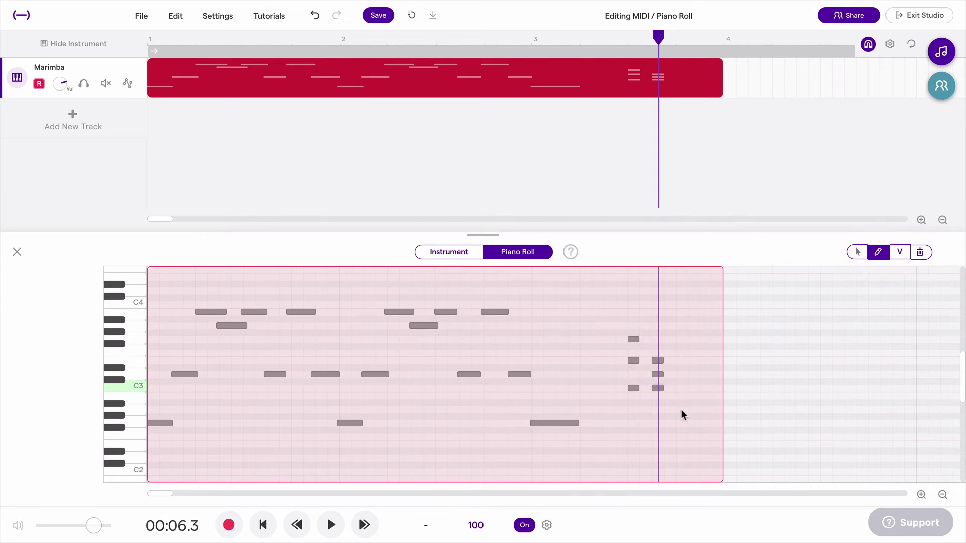
click(682, 396)
click(682, 388)
click(683, 374)
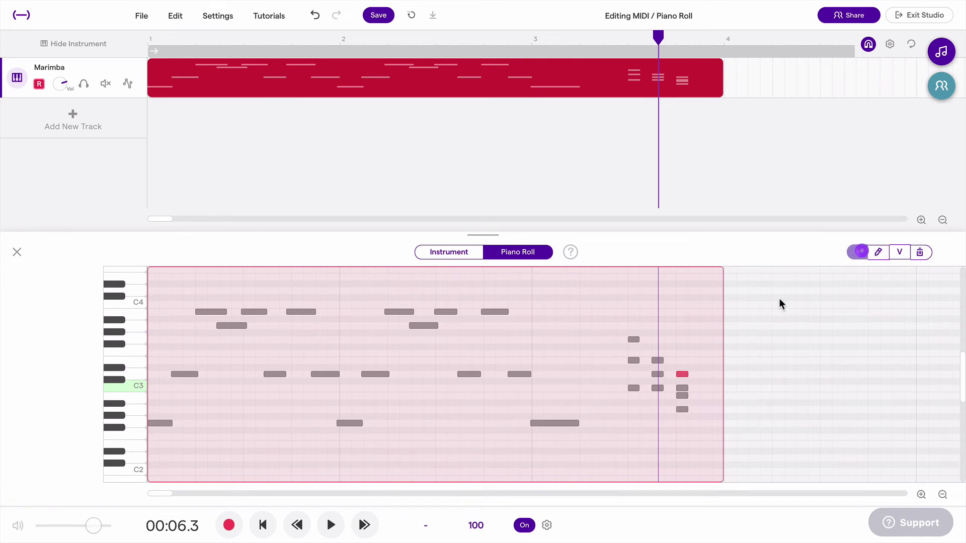
drag(712, 308, 625, 441)
key(BackSpace)
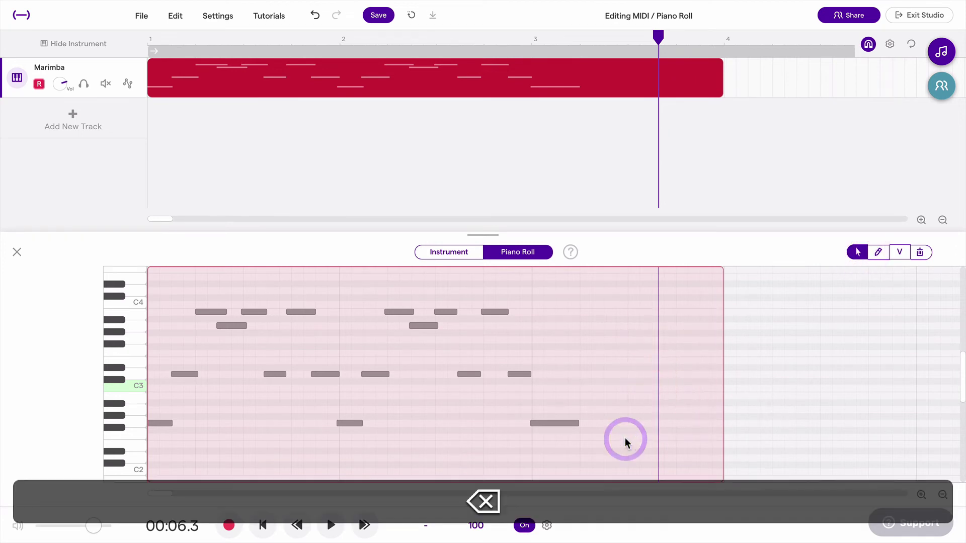
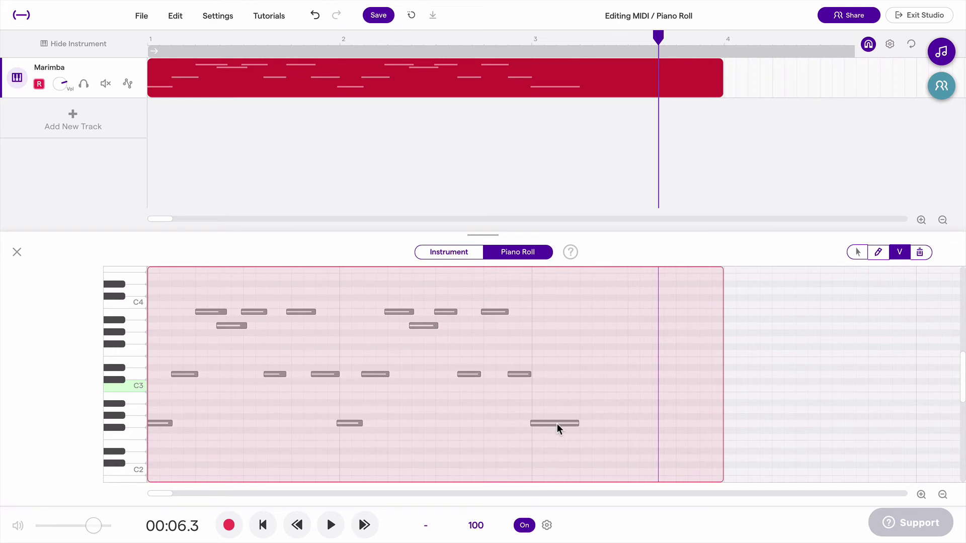
- Lower the velocity of the last G2 note on its own
click(557, 424)
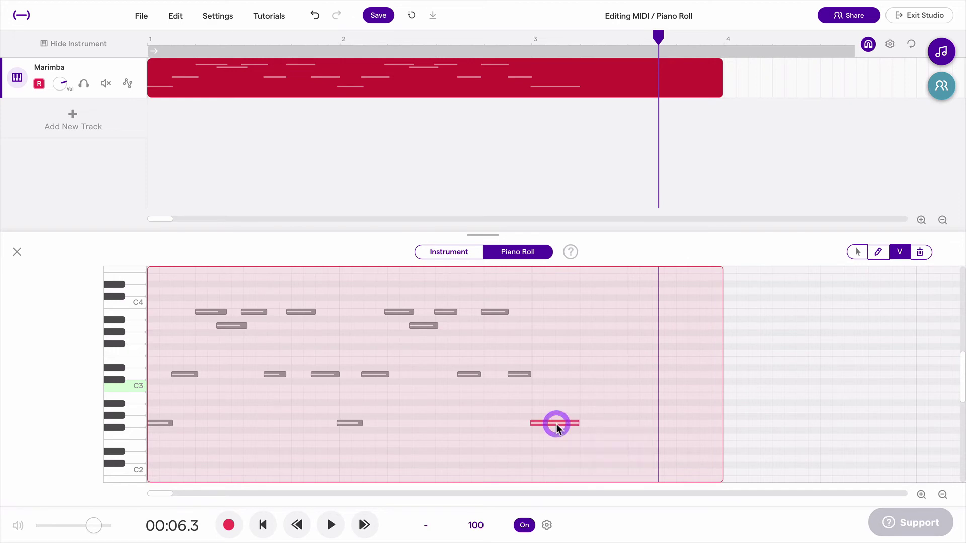
click(342, 424)
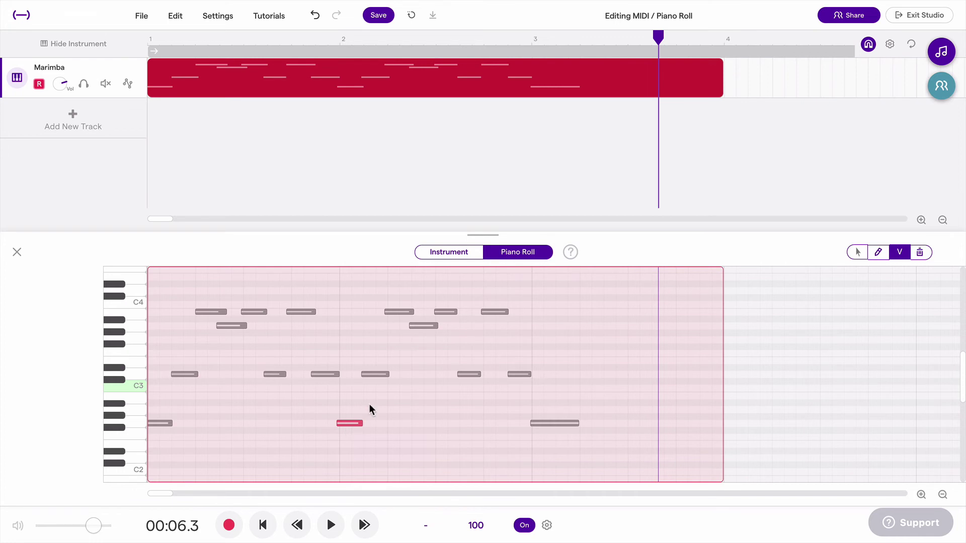
click(548, 423)
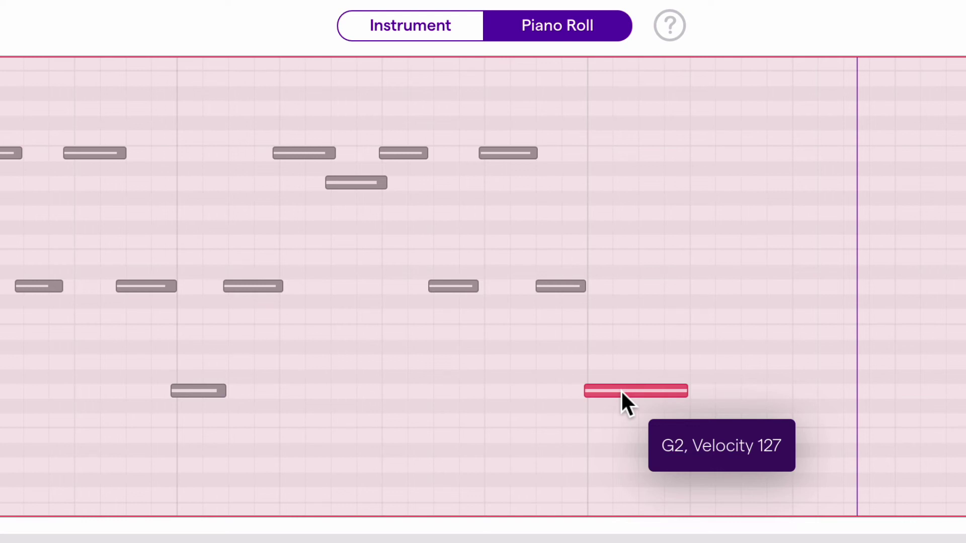
drag(622, 391, 645, 287)
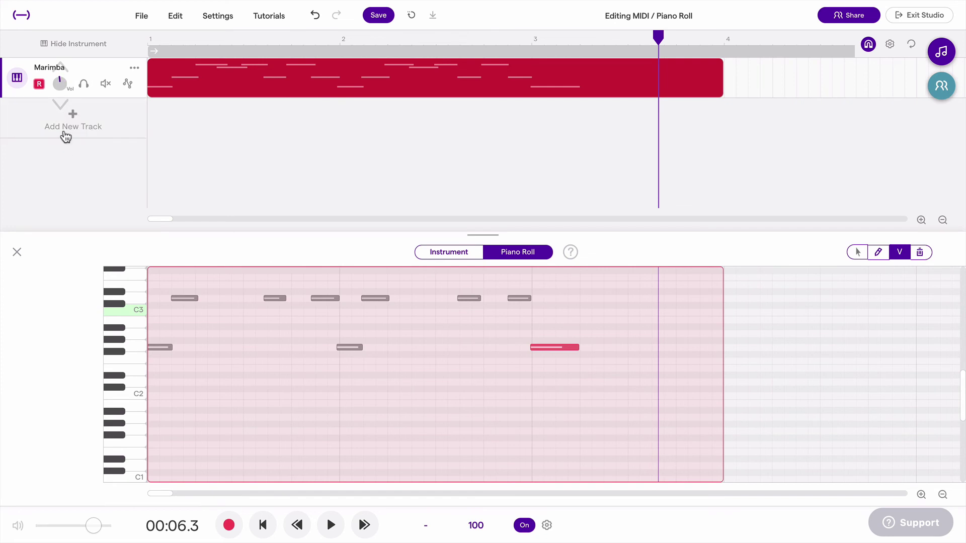
drag(65, 90, 95, 117)
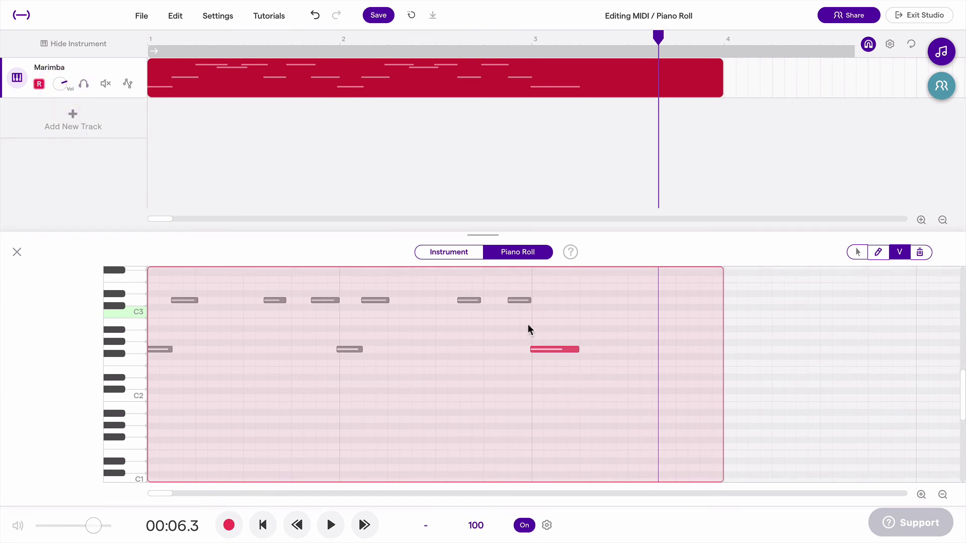
- Lower the velocity of the last D3 note
scroll(528, 330, up, 2)
drag(518, 328, 517, 343)
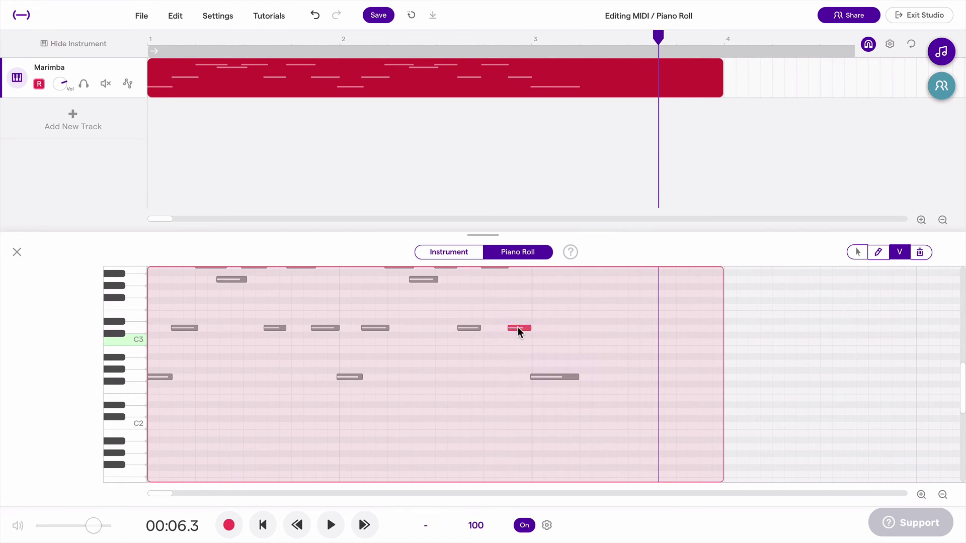
scroll(553, 380, up, 3)
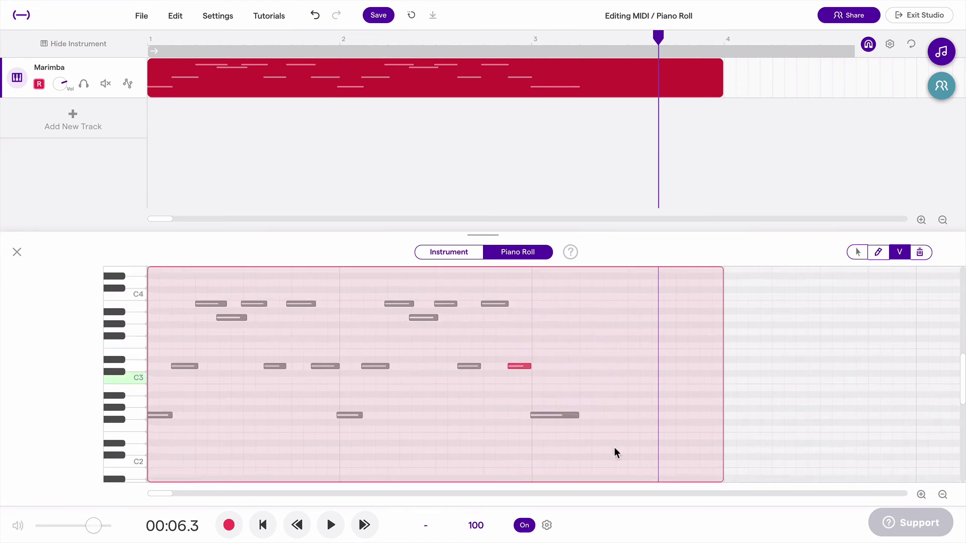
- Select all the notes in the region and raise their velocities together
click(615, 449)
drag(661, 448, 139, 287)
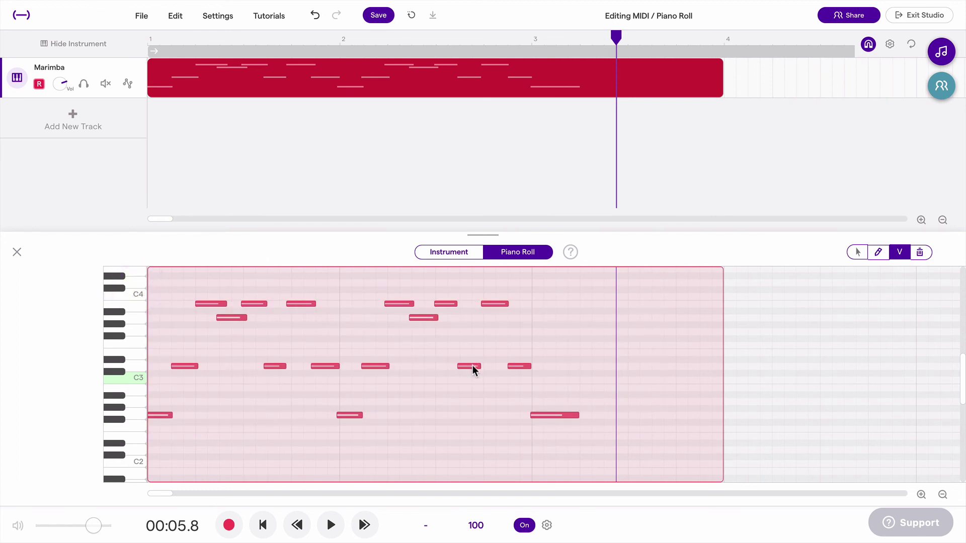
drag(474, 364, 477, 297)
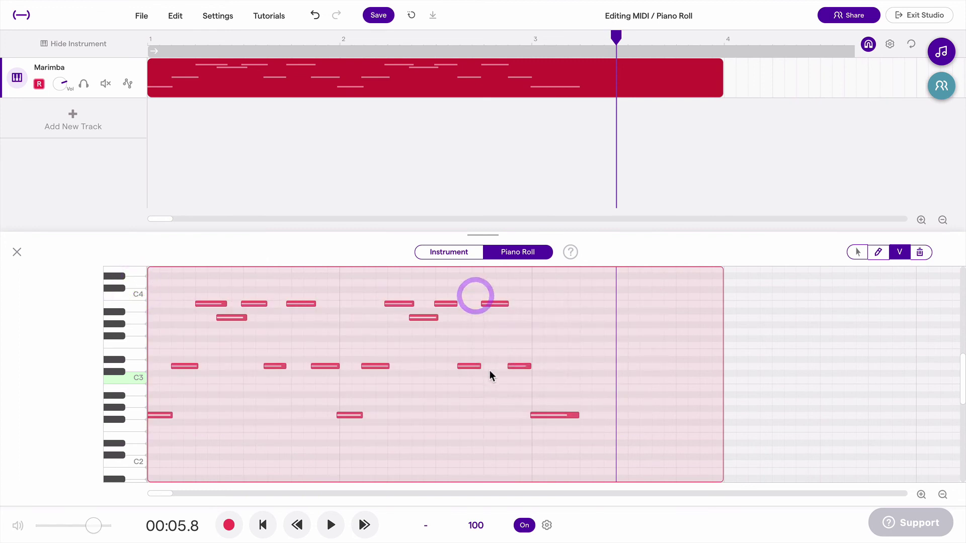
drag(347, 416, 358, 366)
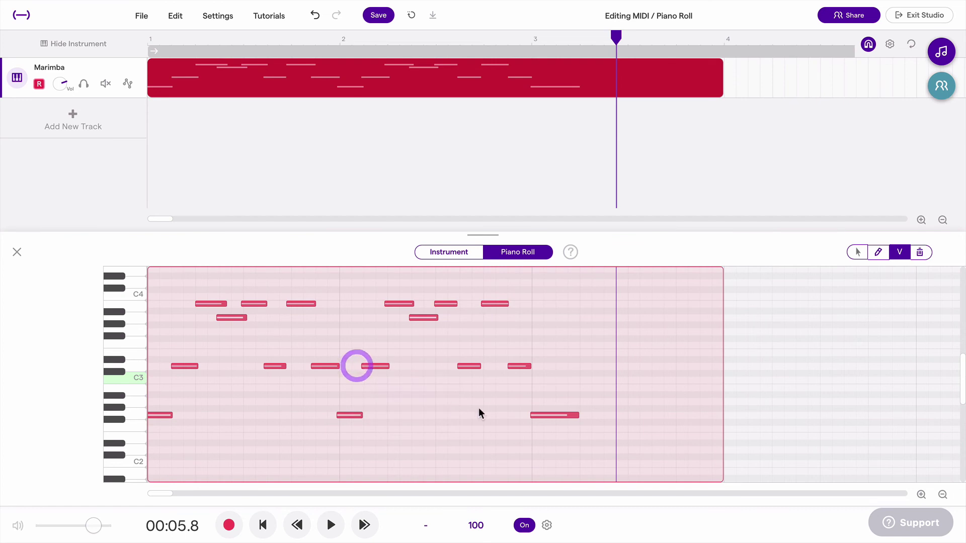
- Deselect all the notes and adjust the velocity of only the last G2 note
click(596, 419)
click(563, 413)
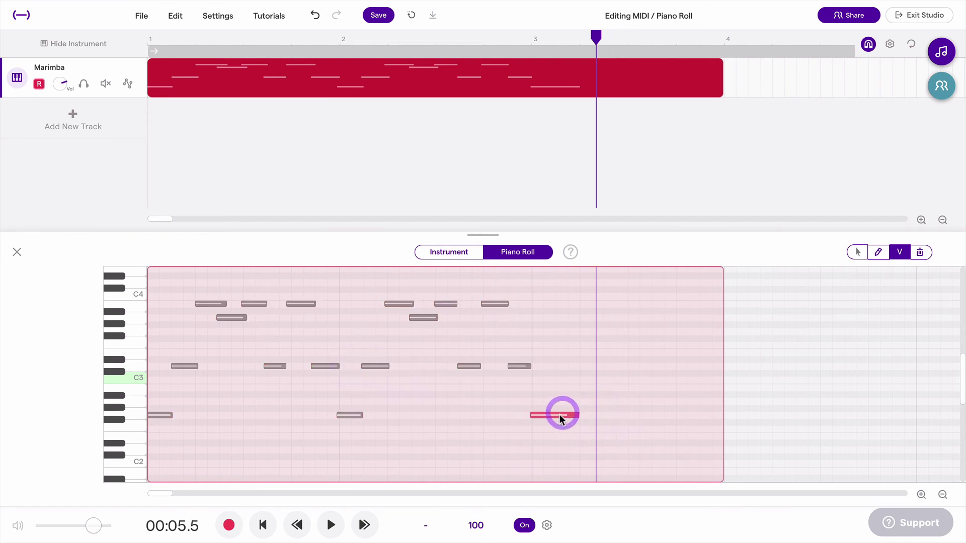
drag(559, 414, 555, 388)
- Try deleting the last G2, D3 and B3 notes one by one with the delete tool, and undo the deletions
click(920, 252)
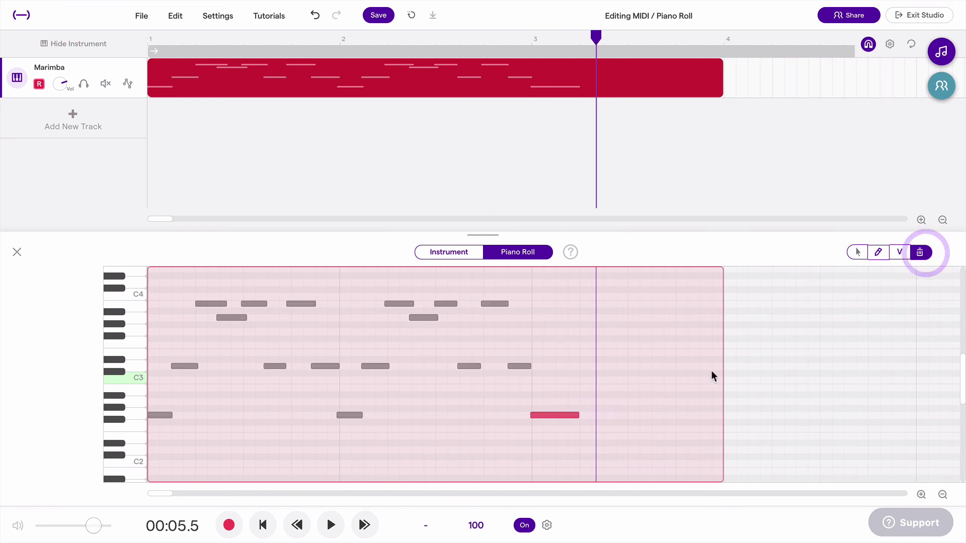
click(554, 417)
click(528, 371)
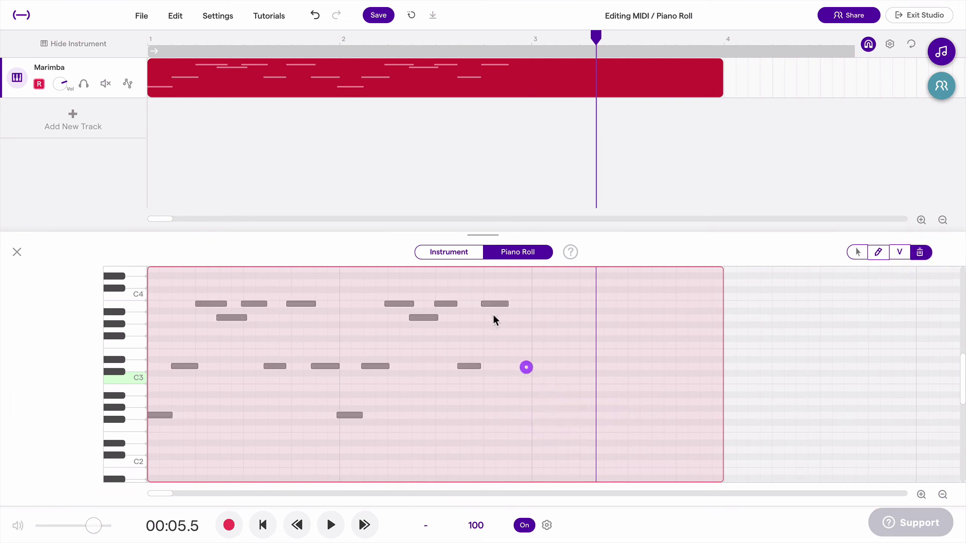
click(495, 301)
key(ctrl+z)
key(ctrl+z)
- Try selecting the last three notes of the region together and deleting them, and undo the deletion
click(857, 252)
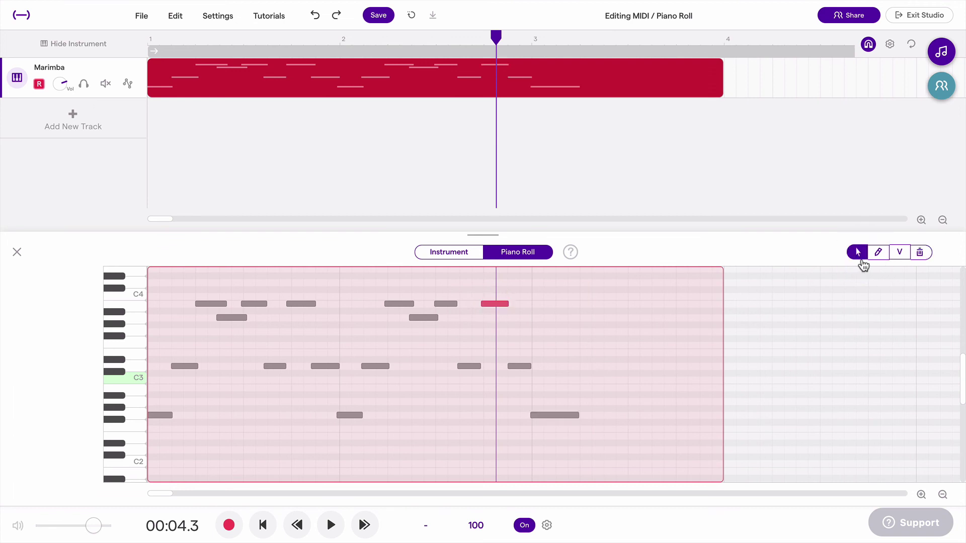
click(603, 451)
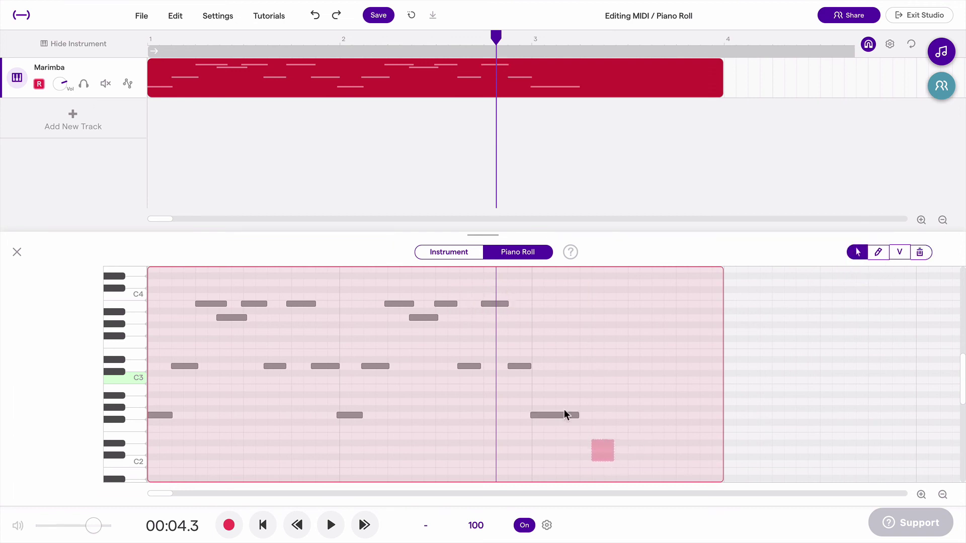
drag(614, 461, 504, 299)
key(BackSpace)
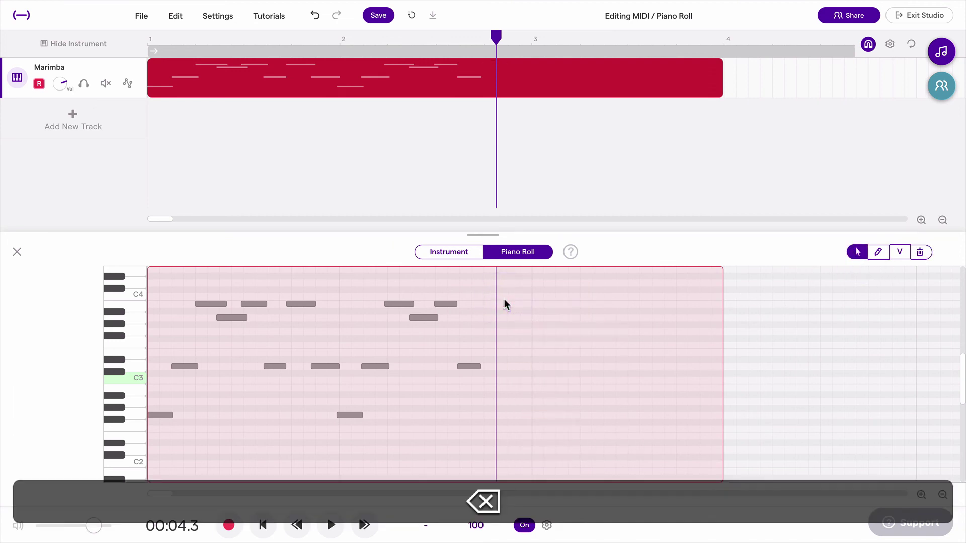
key(super+z)
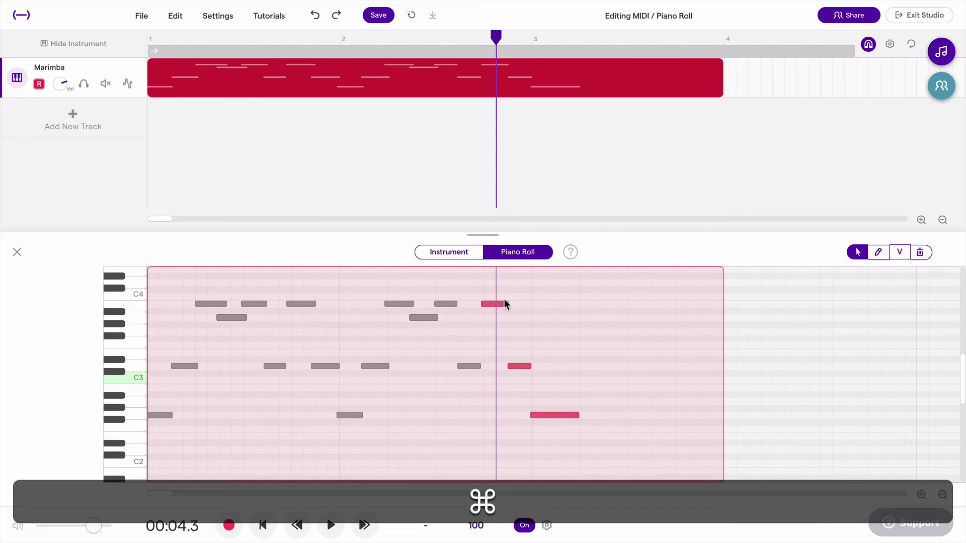
- Try removing the last three D3 notes individually with the delete tool, then undo the removals and clear the note selection
click(921, 253)
click(465, 366)
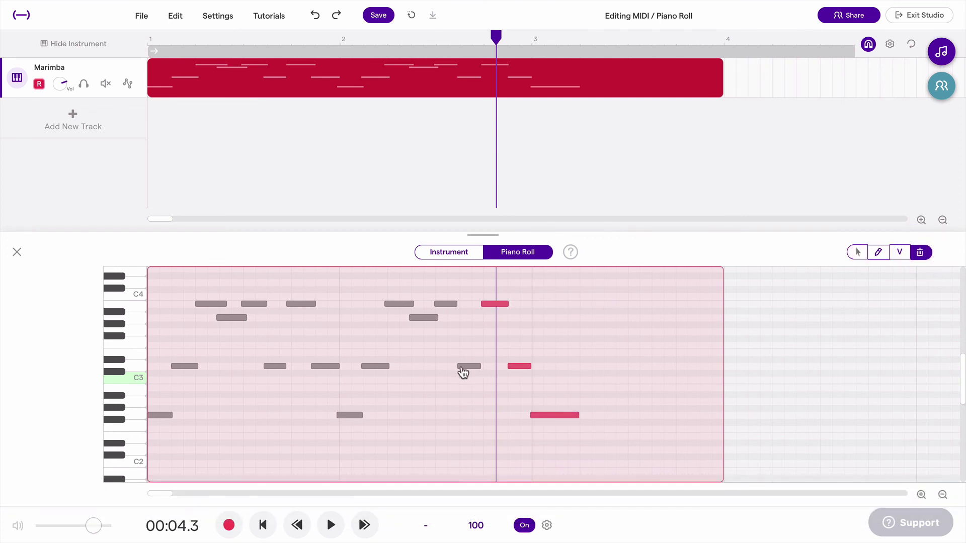
click(519, 366)
click(387, 366)
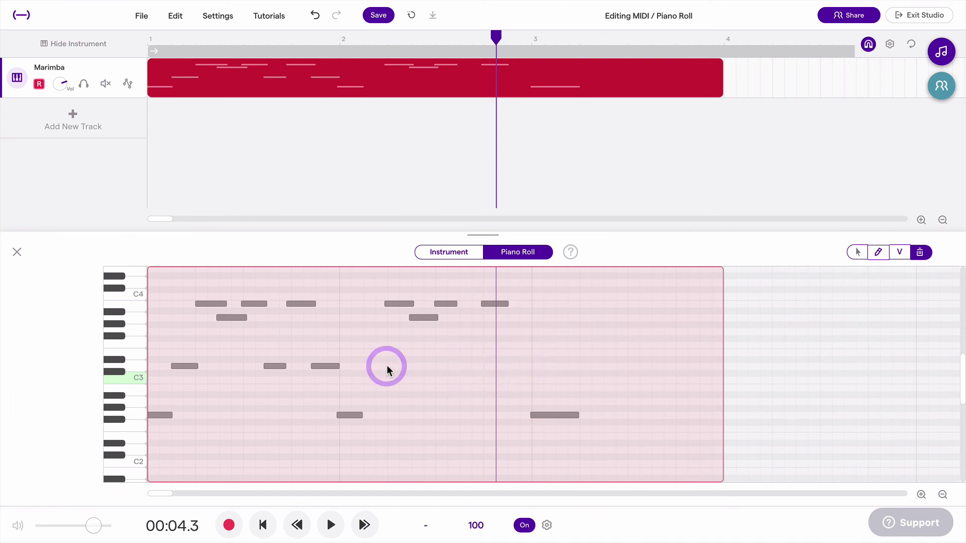
key(super+z)
key(super+z)
key(super+z)
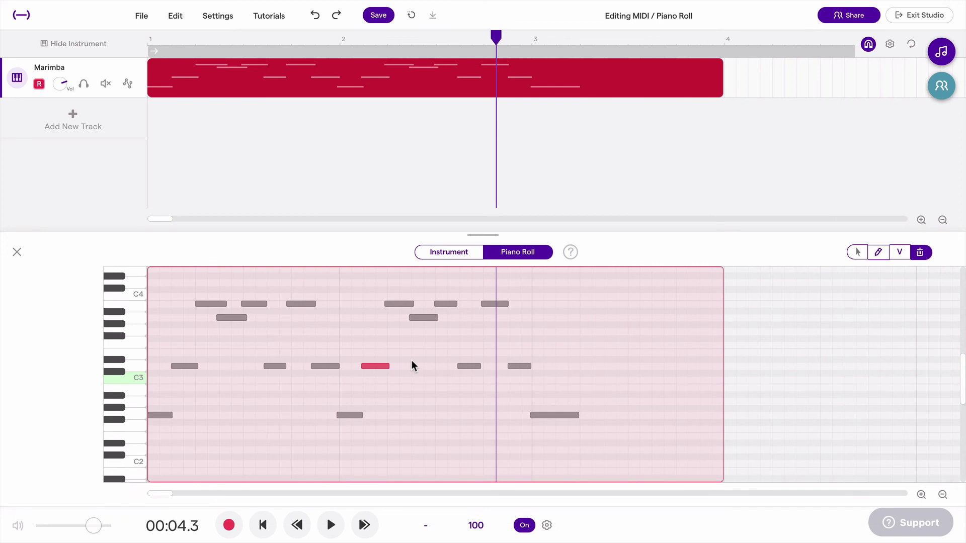
click(600, 431)
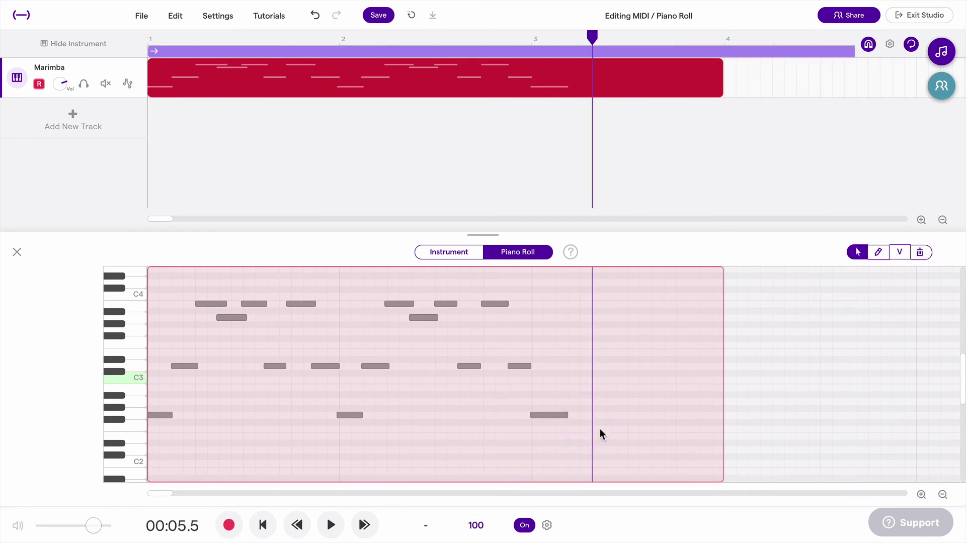